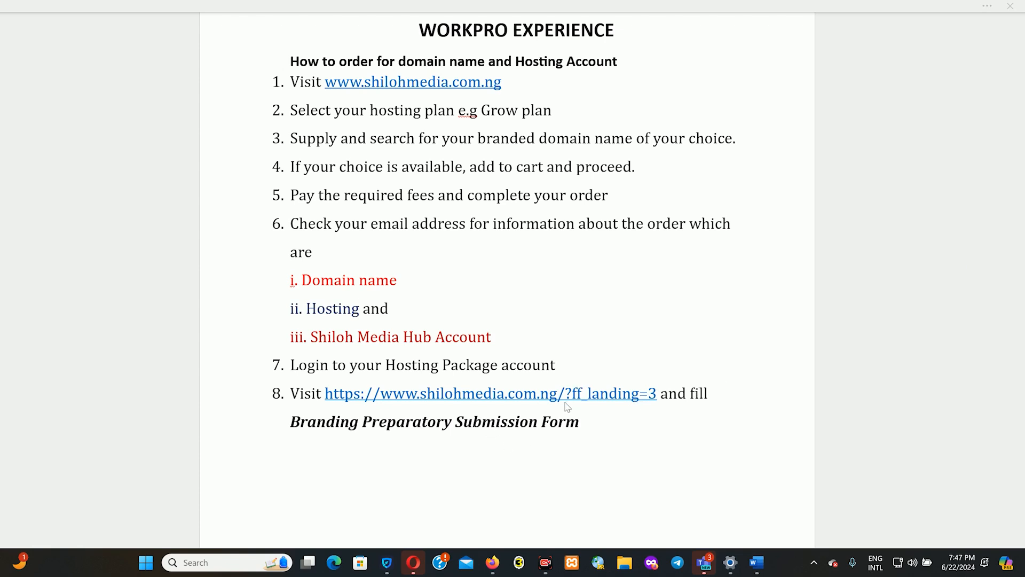
# - Bring the shilohmedia.com.ng site to the front and order the Grow Plan hosting package
pyautogui.click(492, 567)
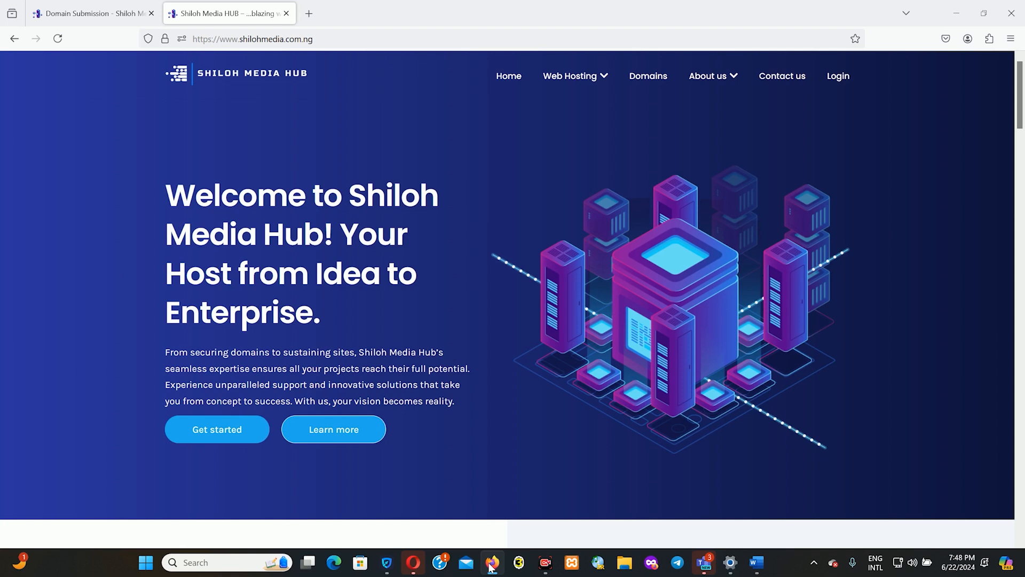
pyautogui.moveTo(1021, 94); pyautogui.dragTo(1024, 325)
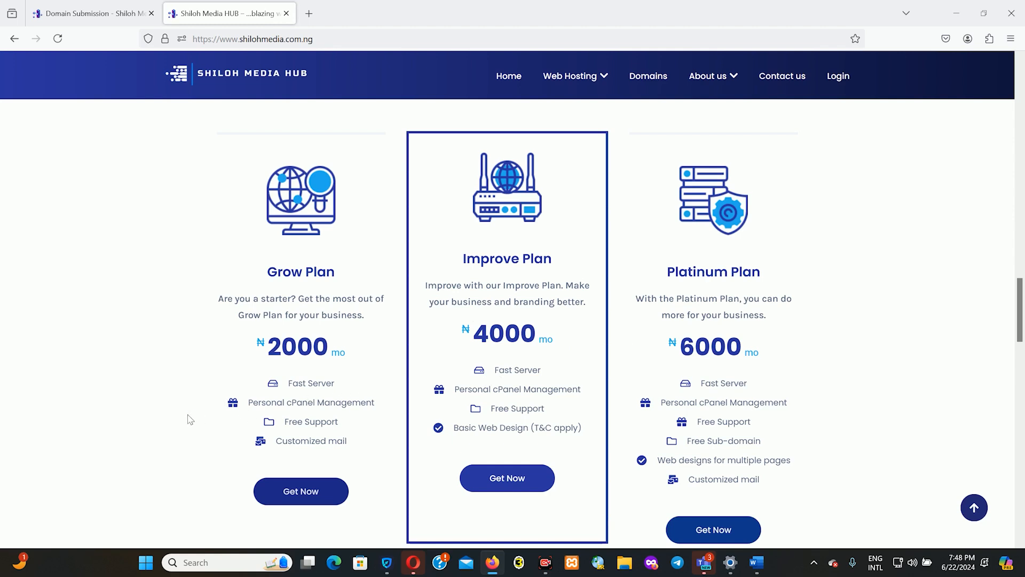
pyautogui.click(298, 501)
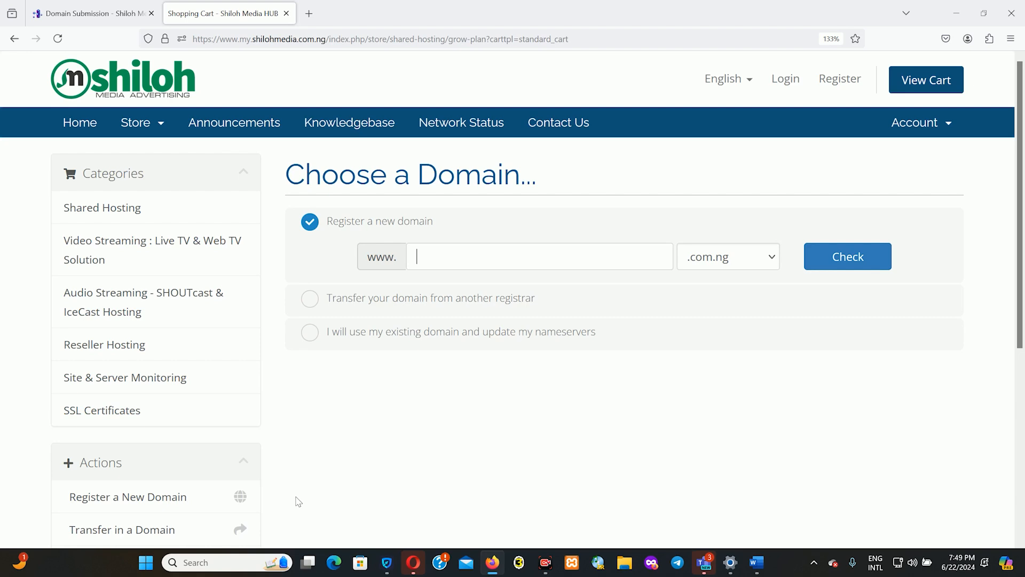
# - Mute the computer's sound and enter adesolazion as the new .com.ng domain name
pyautogui.press('XF86AudioMute')
pyautogui.write('ade')
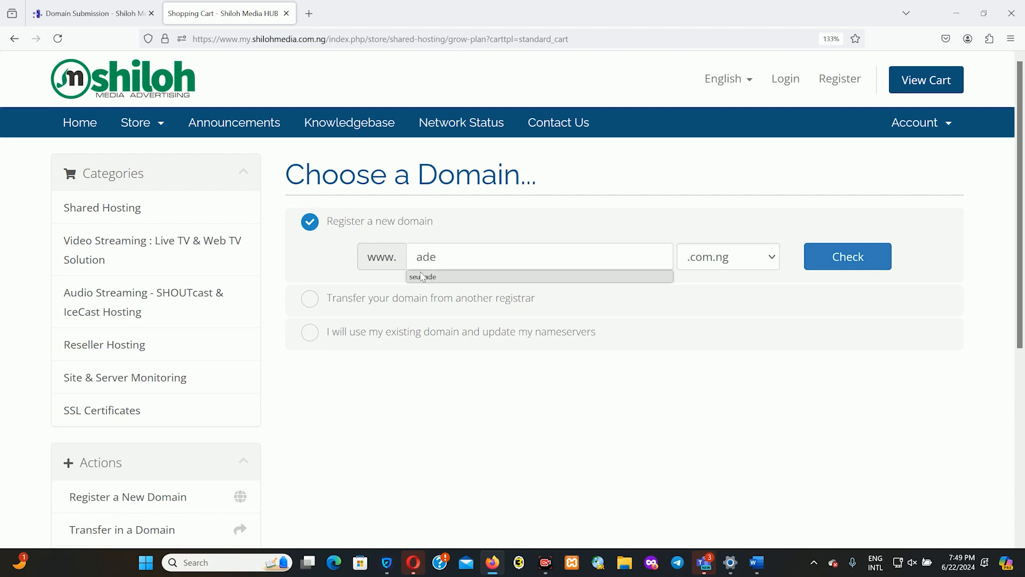
pyautogui.write('solazion')
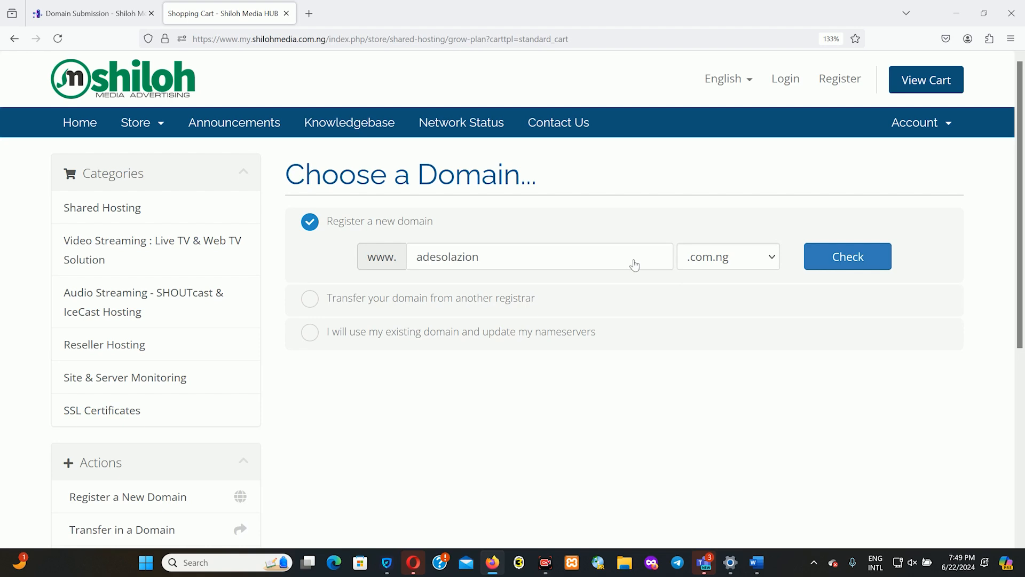
# - Check that adesolazion.com.ng is available, keep the .com.ng extension, and review the suggested alternatives
pyautogui.click(853, 270)
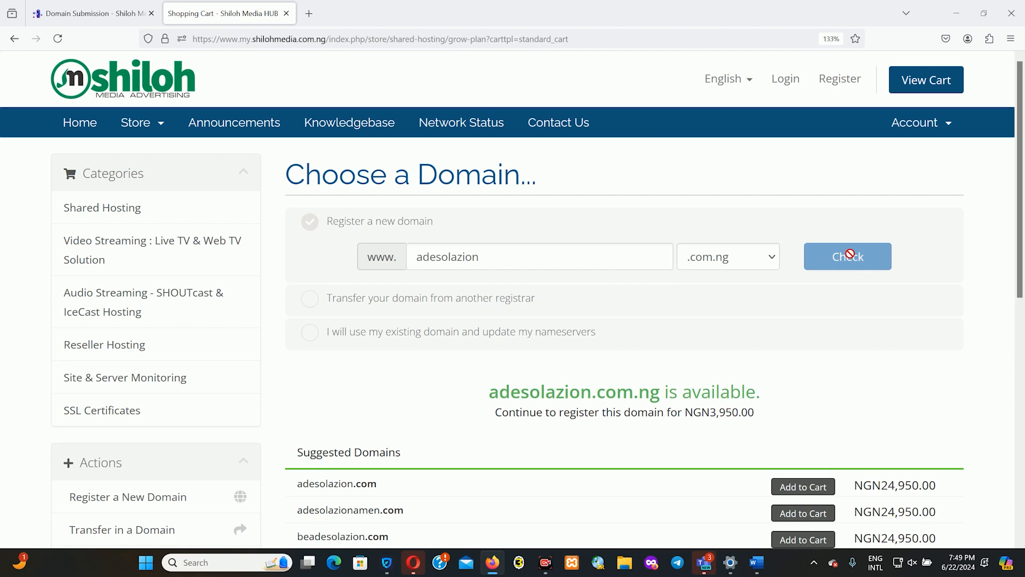
pyautogui.click(759, 262)
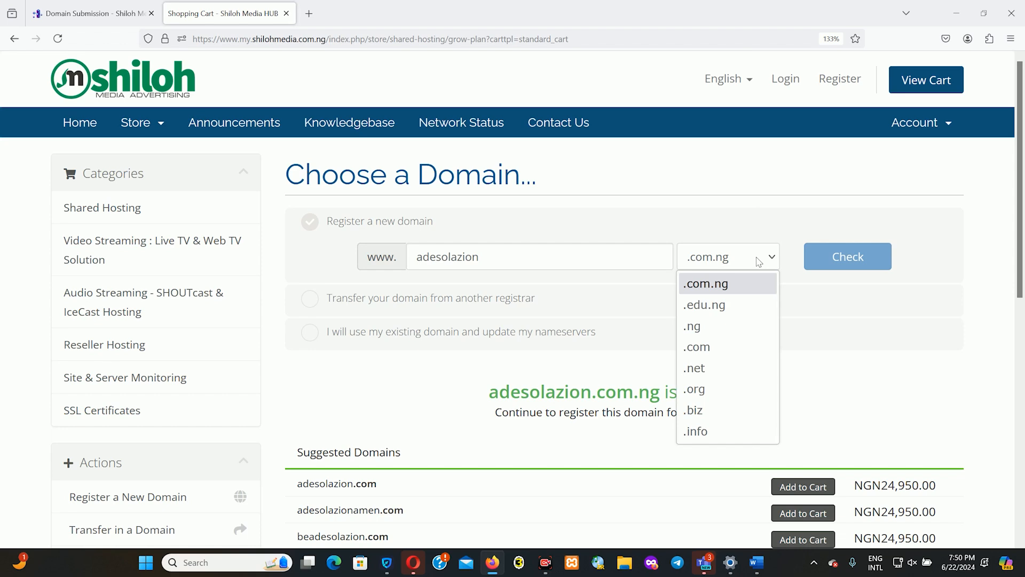
pyautogui.click(922, 258)
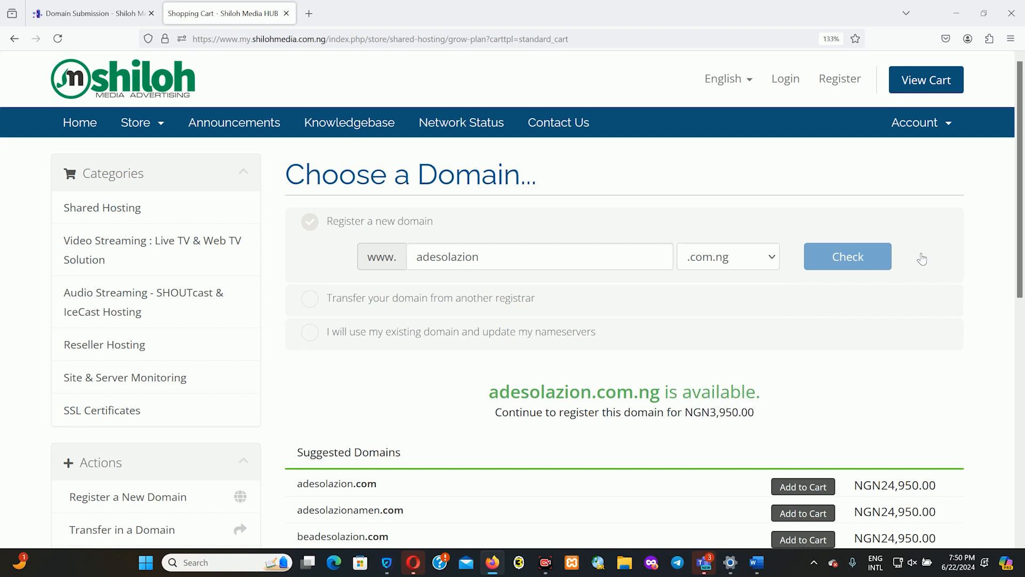
pyautogui.moveTo(1022, 177); pyautogui.dragTo(1022, 335)
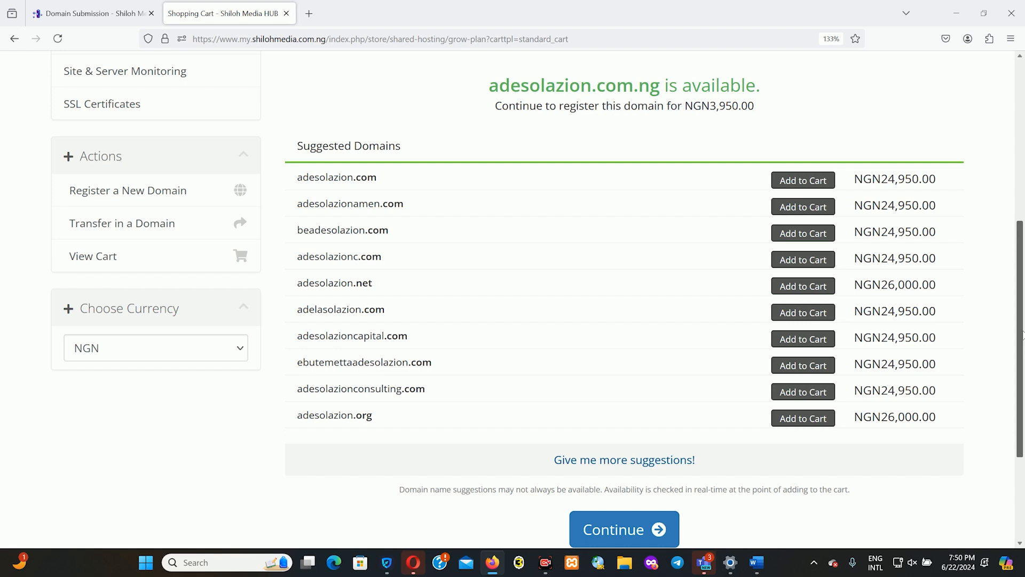
pyautogui.moveTo(1022, 336); pyautogui.dragTo(1023, 206)
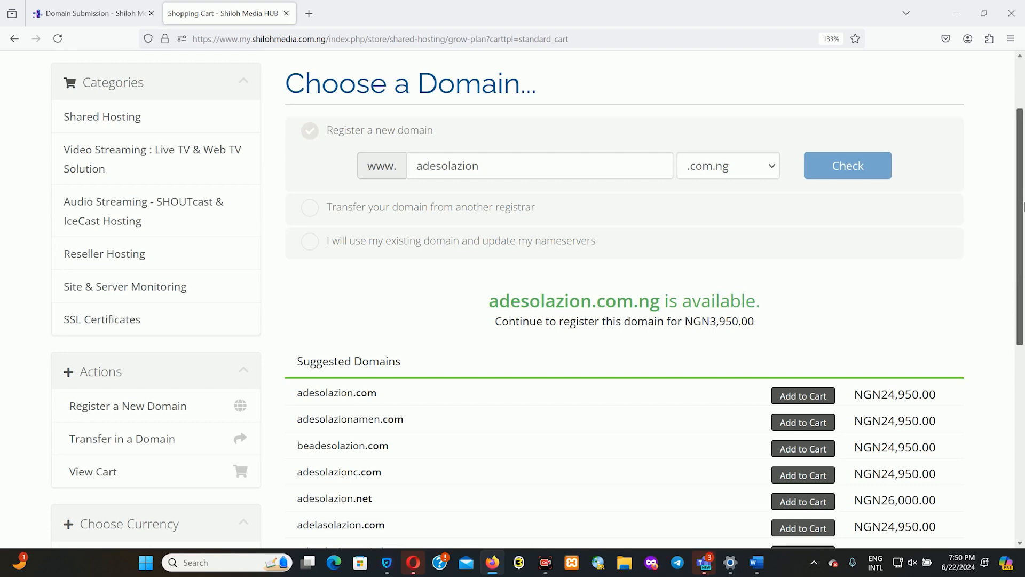
pyautogui.moveTo(1023, 205); pyautogui.dragTo(1023, 160)
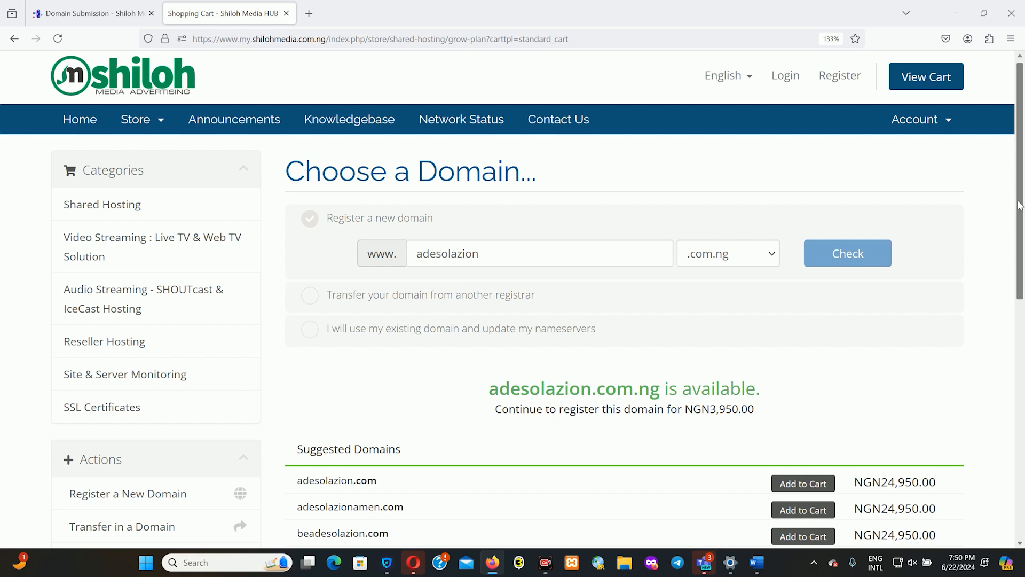
pyautogui.moveTo(1020, 205); pyautogui.dragTo(1004, 442)
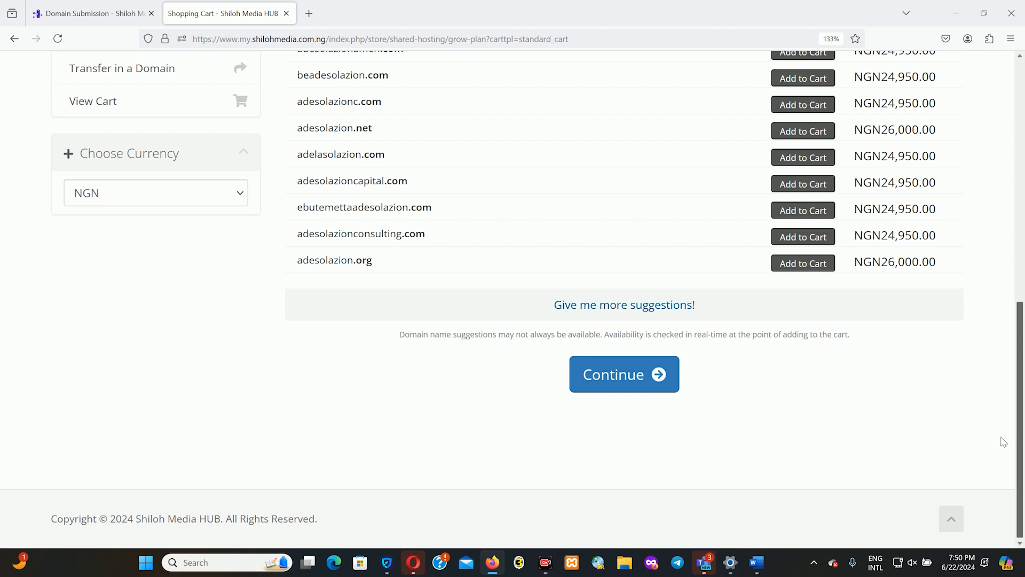
# - Continue with adesolazion.com.ng, add the free Website Builder addon, and proceed past plan configuration
pyautogui.click(620, 384)
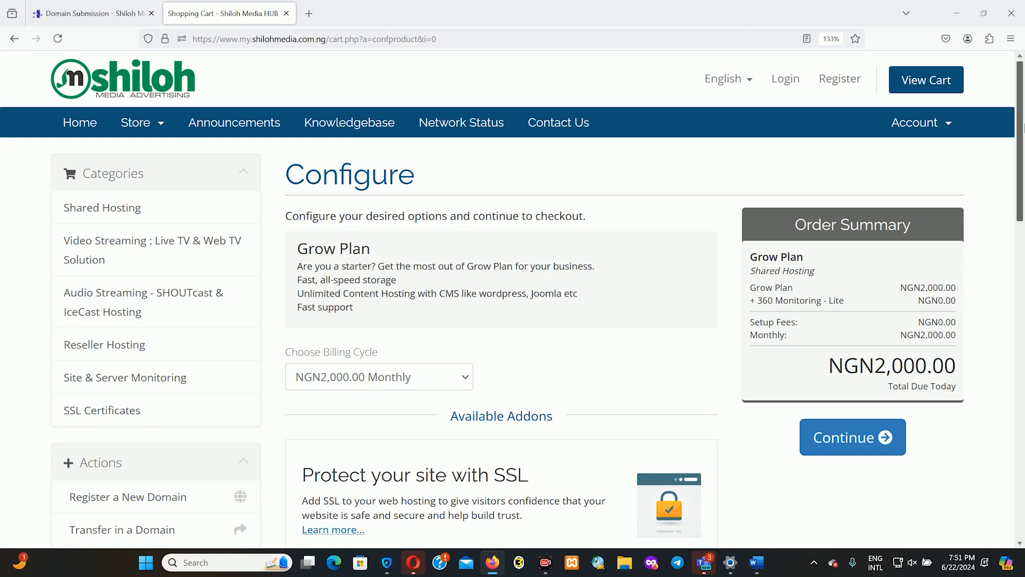
pyautogui.moveTo(1022, 126); pyautogui.dragTo(1020, 380)
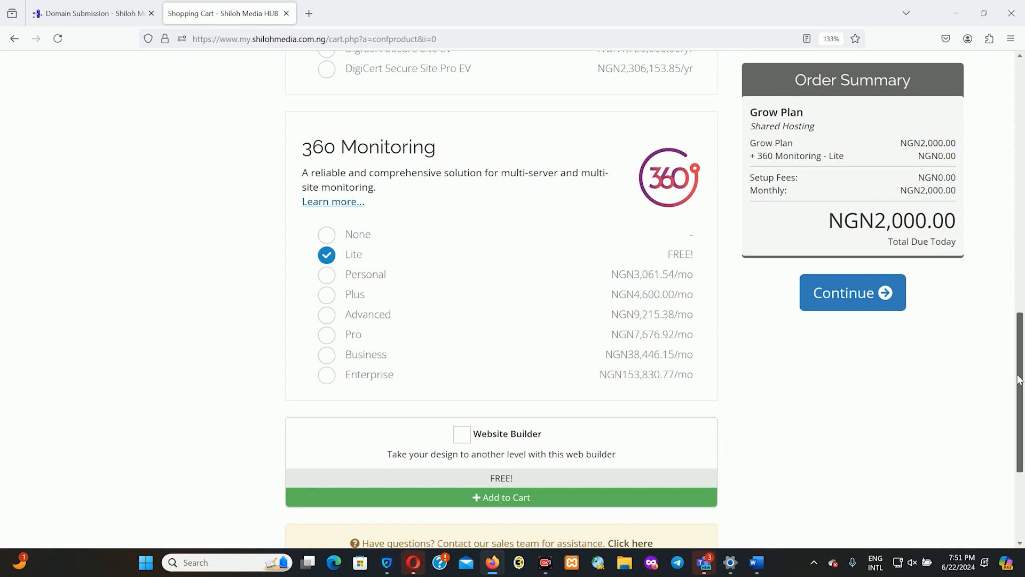
pyautogui.moveTo(1020, 380); pyautogui.dragTo(1020, 419)
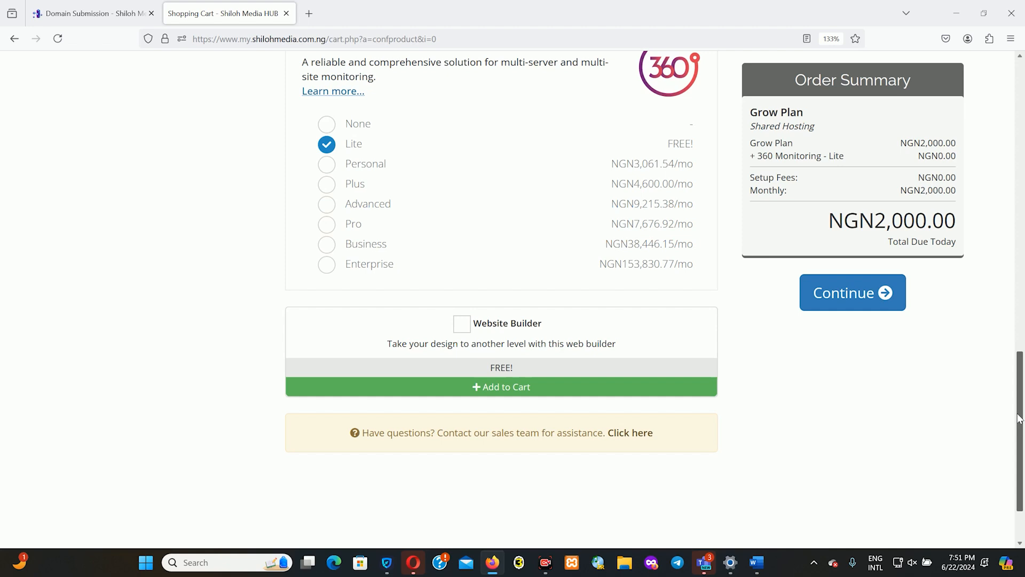
pyautogui.click(462, 323)
pyautogui.scroll(10, 851, 309)
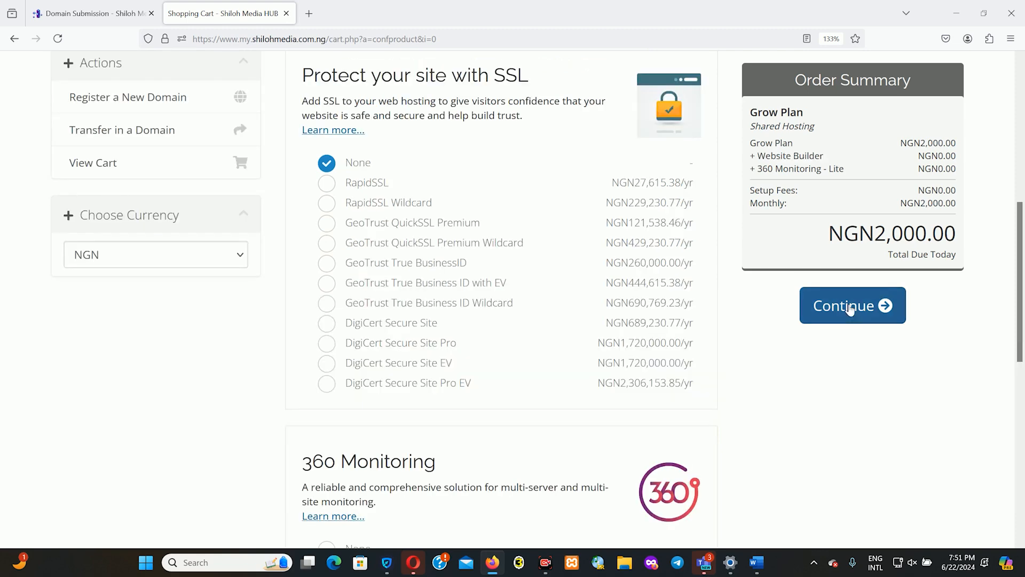
pyautogui.click(851, 309)
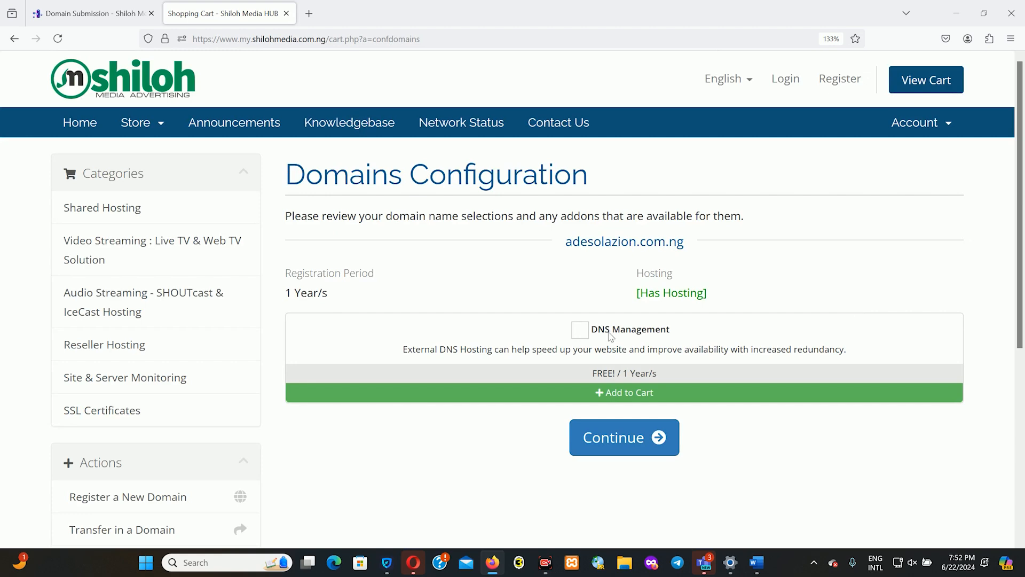
# - Add free DNS Management to adesolazion.com.ng and proceed to Review & Checkout
pyautogui.click(580, 331)
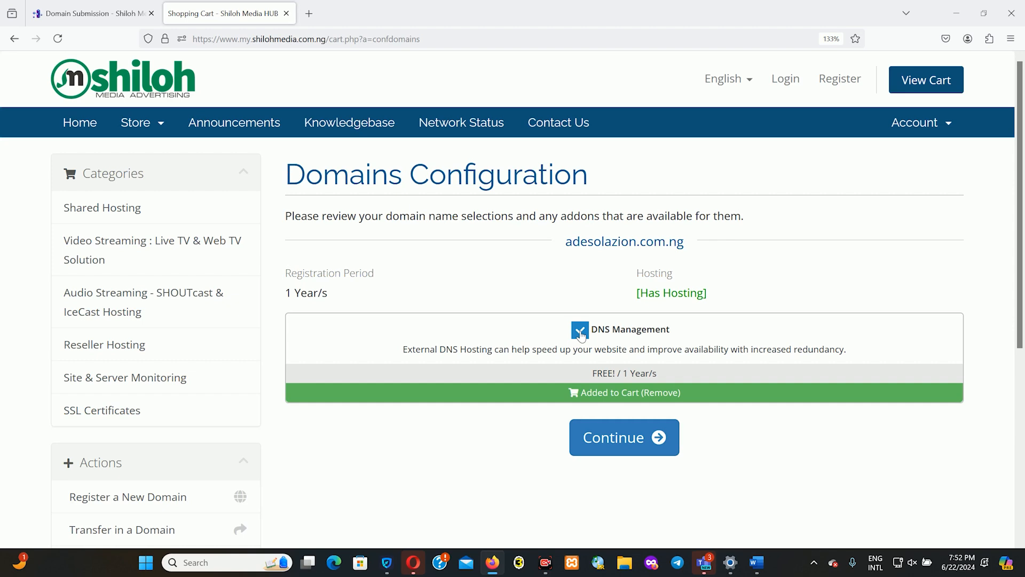
pyautogui.click(622, 445)
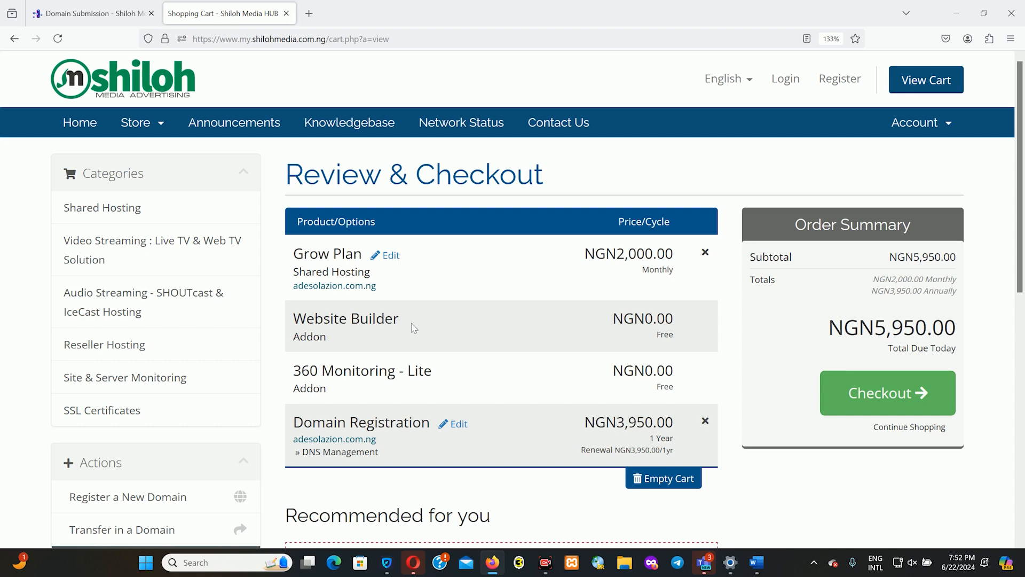
# - Start checkout and fill in the billing first name, last name, company name, street address and city
pyautogui.click(886, 410)
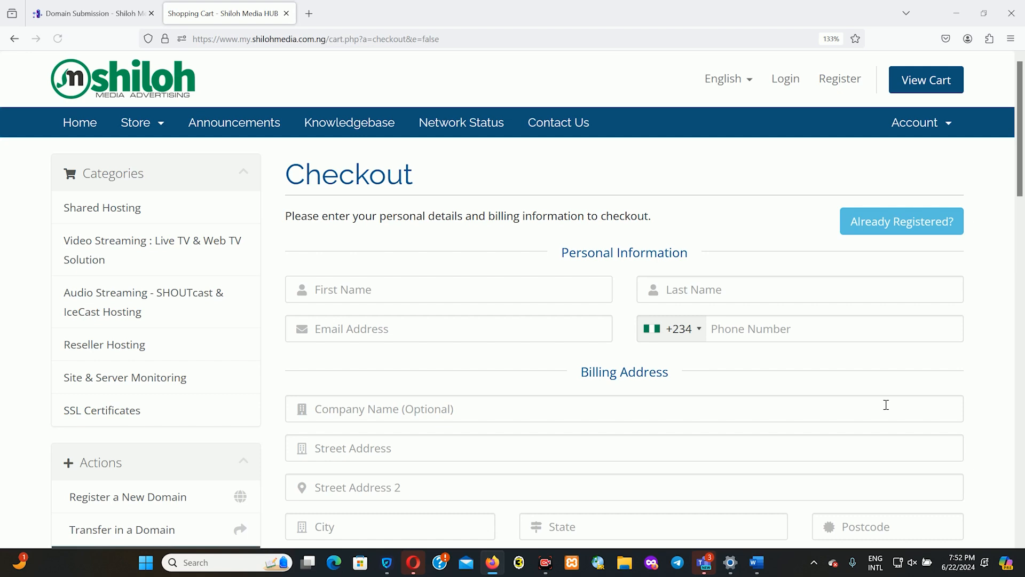
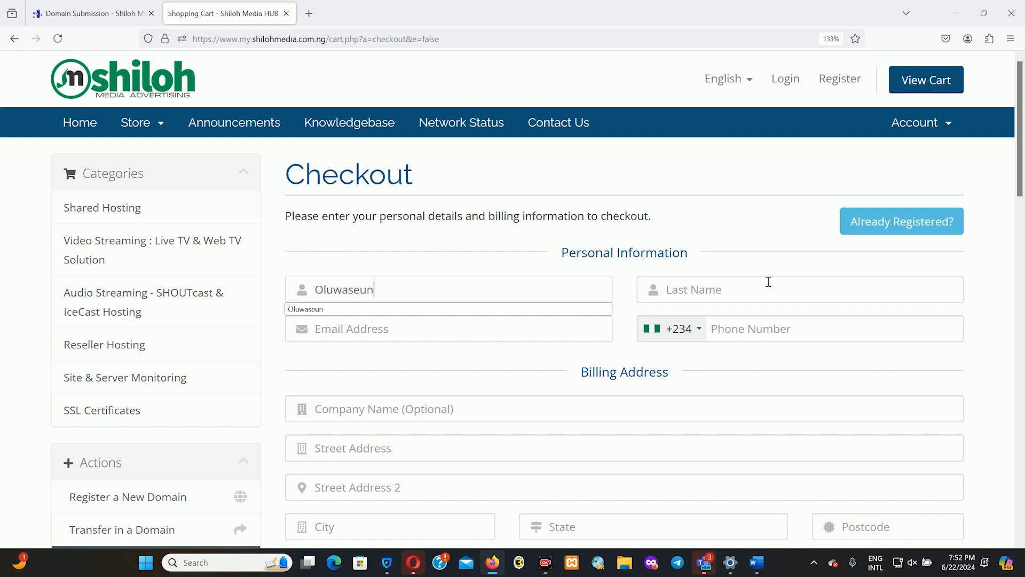
pyautogui.click(768, 281)
pyautogui.click(739, 328)
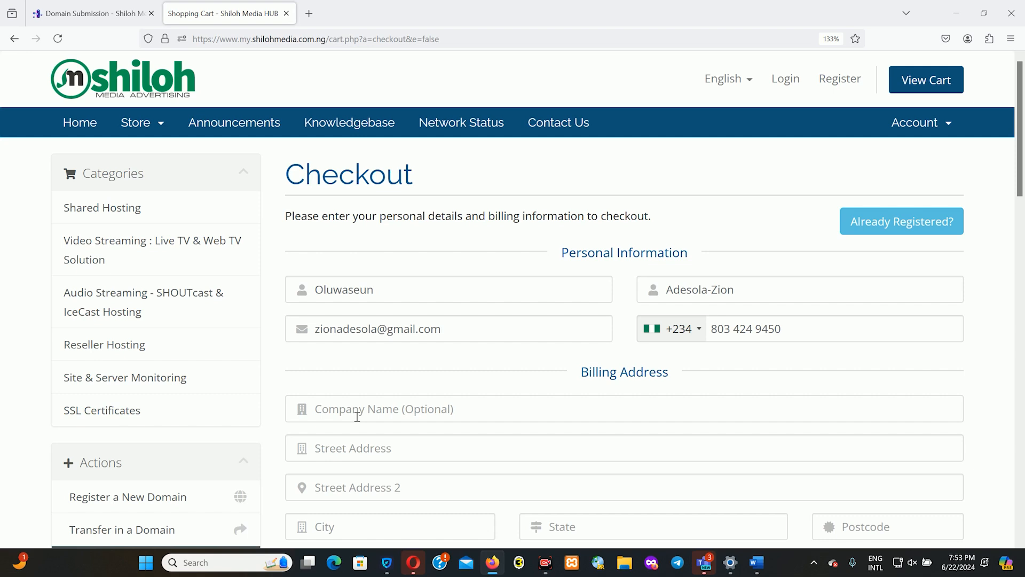
pyautogui.write('Zion Net')
pyautogui.click(367, 458)
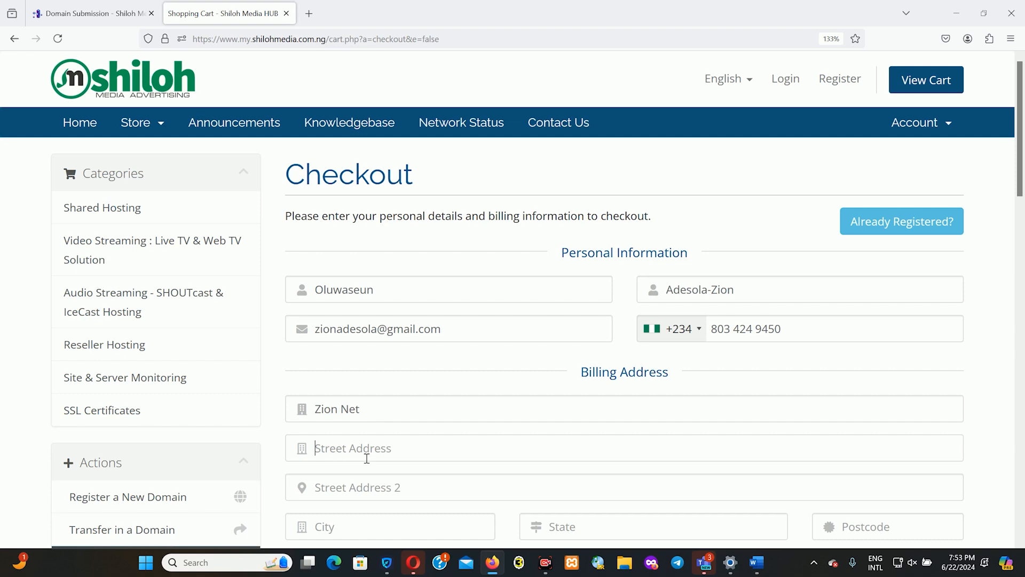
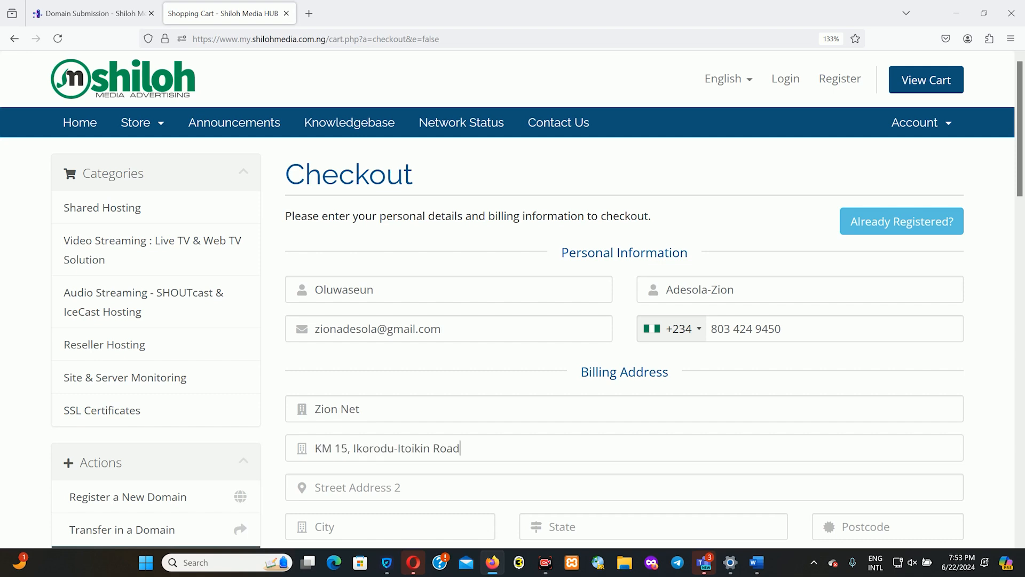
pyautogui.click(369, 527)
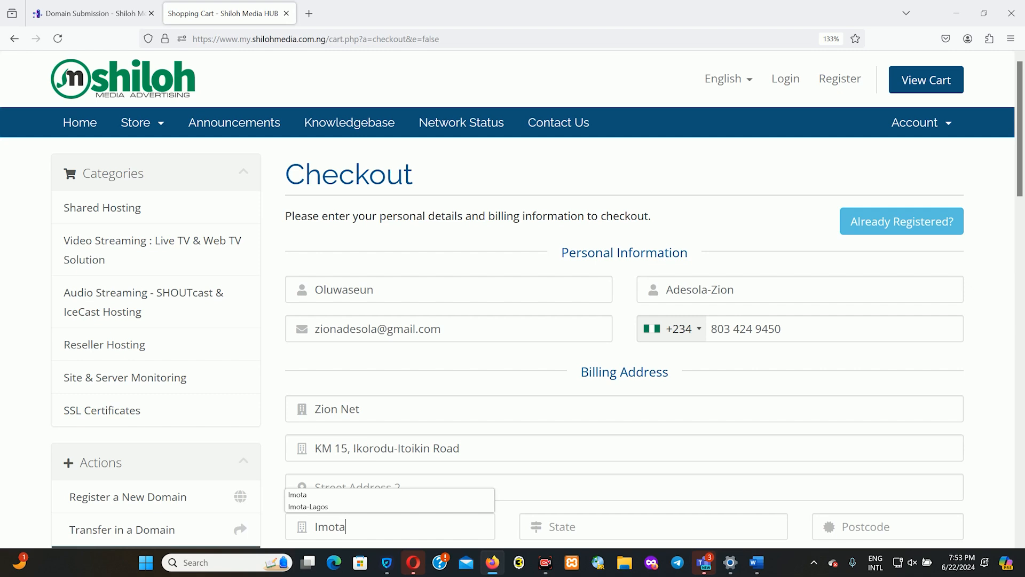
# - Keep the domain registrant contact as 'Use Default Contact (Details Above)'
pyautogui.click(1024, 135)
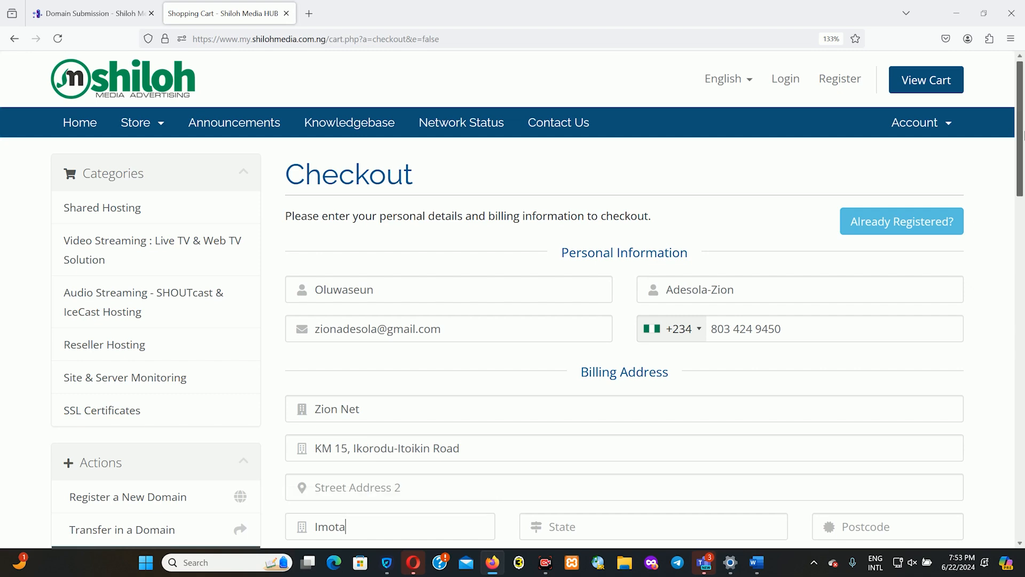
pyautogui.scroll(-5, 605, 197)
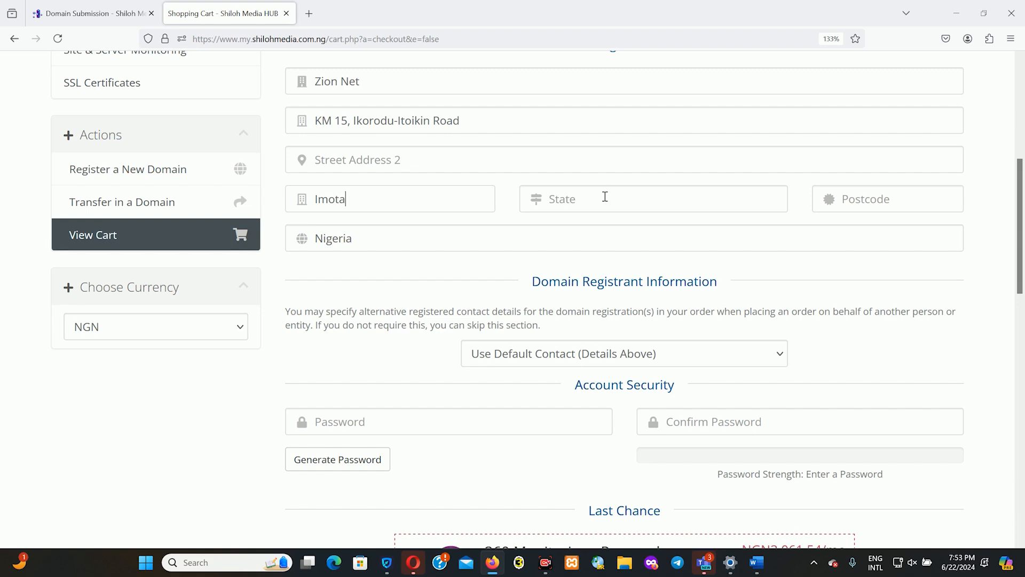
pyautogui.scroll(-3, 606, 196)
pyautogui.click(626, 169)
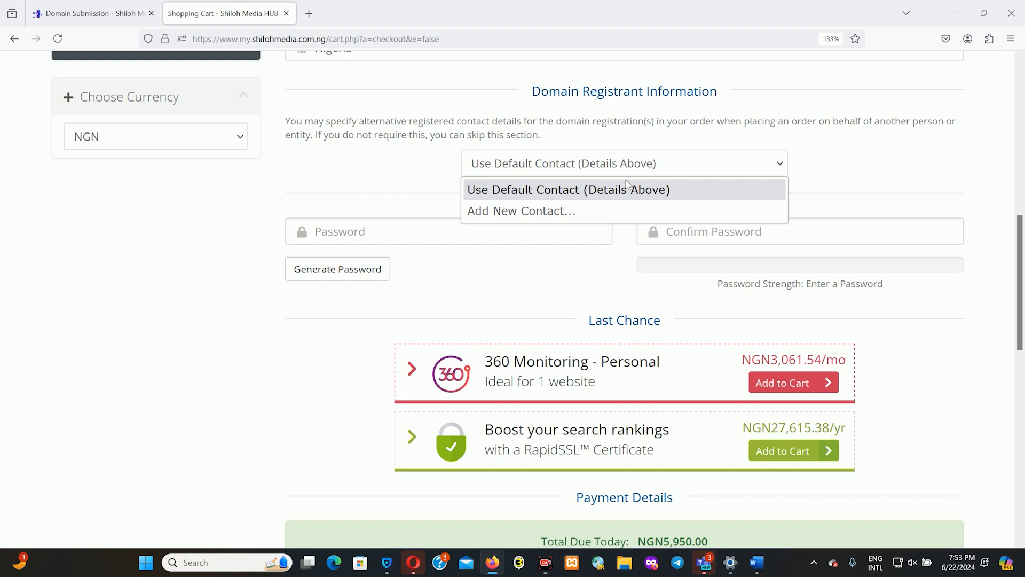
pyautogui.click(627, 188)
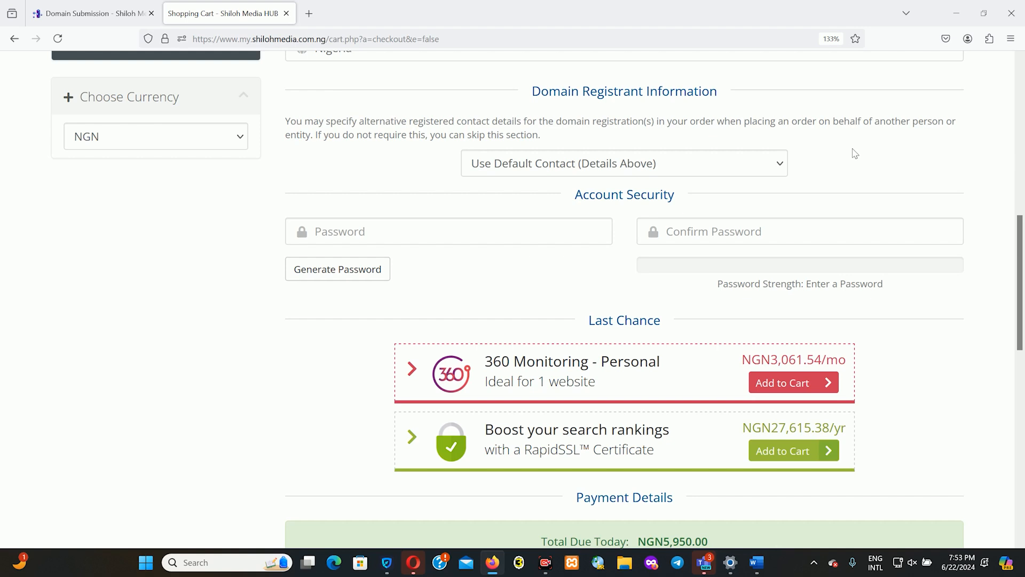
# - Reopen the Domain Registrant contact choices on the checkout form
pyautogui.click(736, 166)
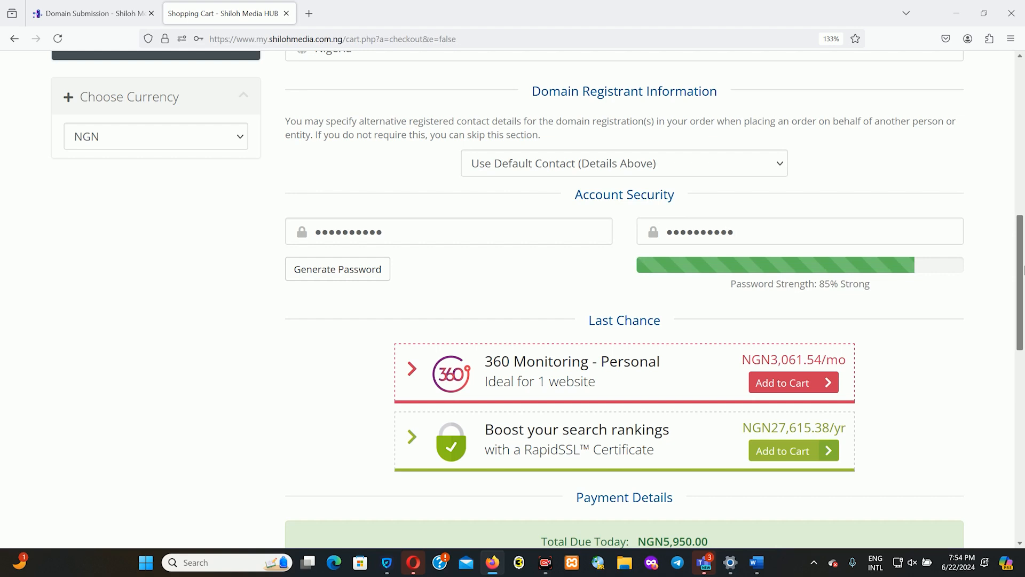
# - Complete the order, pay through Flutterwave with the card PIN and OTP, and decline saving the password
pyautogui.scroll(-10, 596, 277)
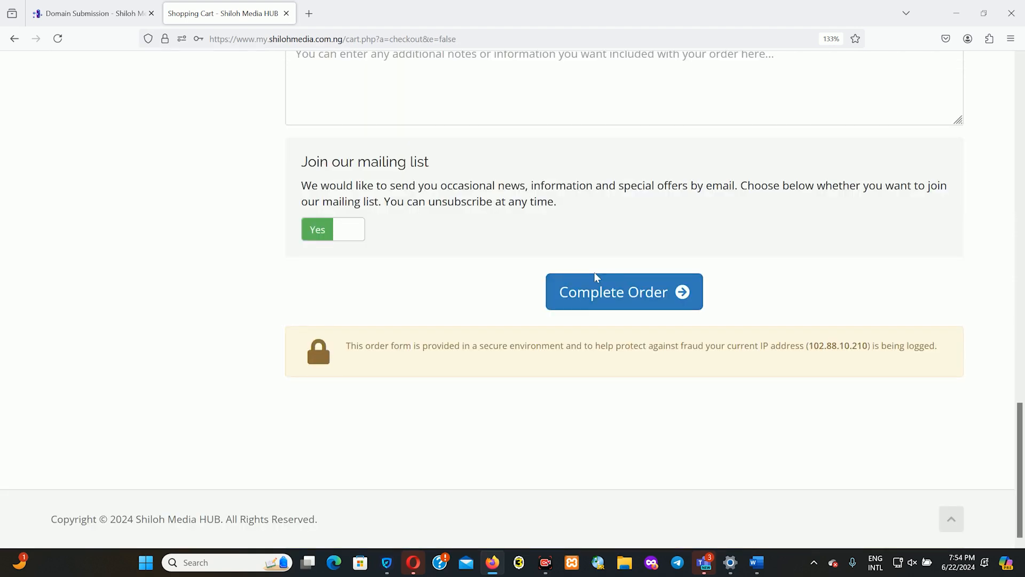
pyautogui.click(597, 278)
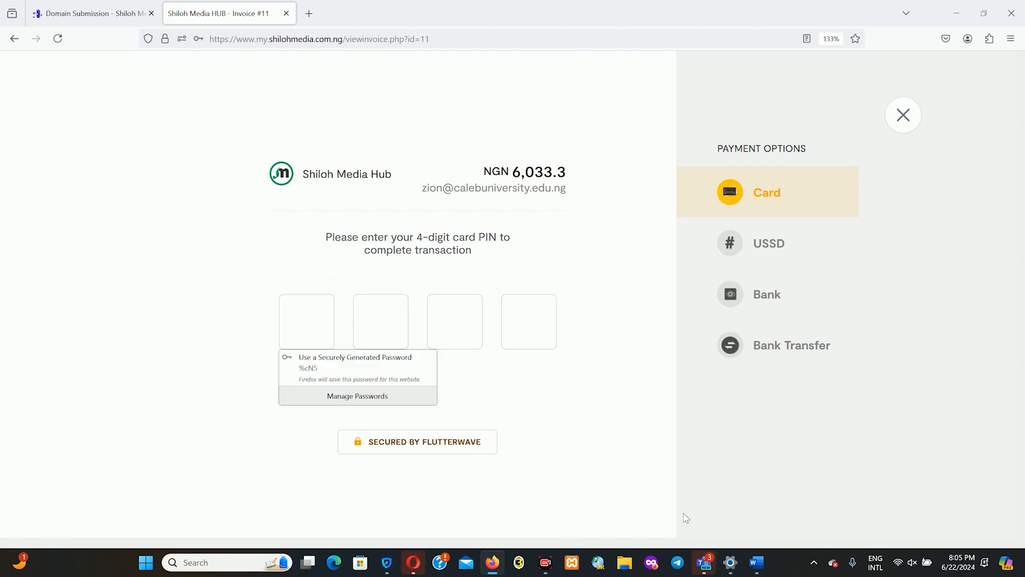
pyautogui.click(322, 332)
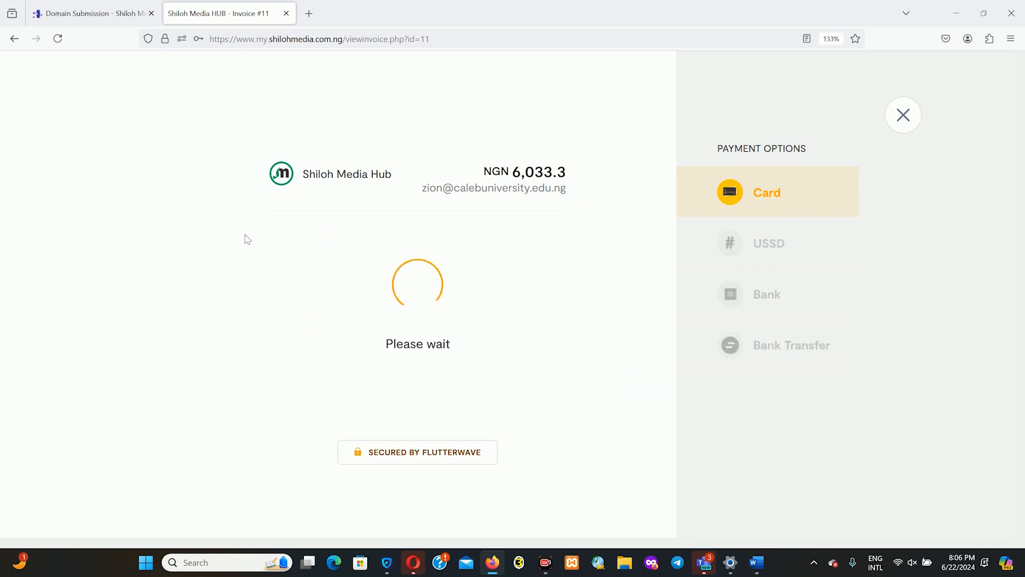
pyautogui.click(324, 322)
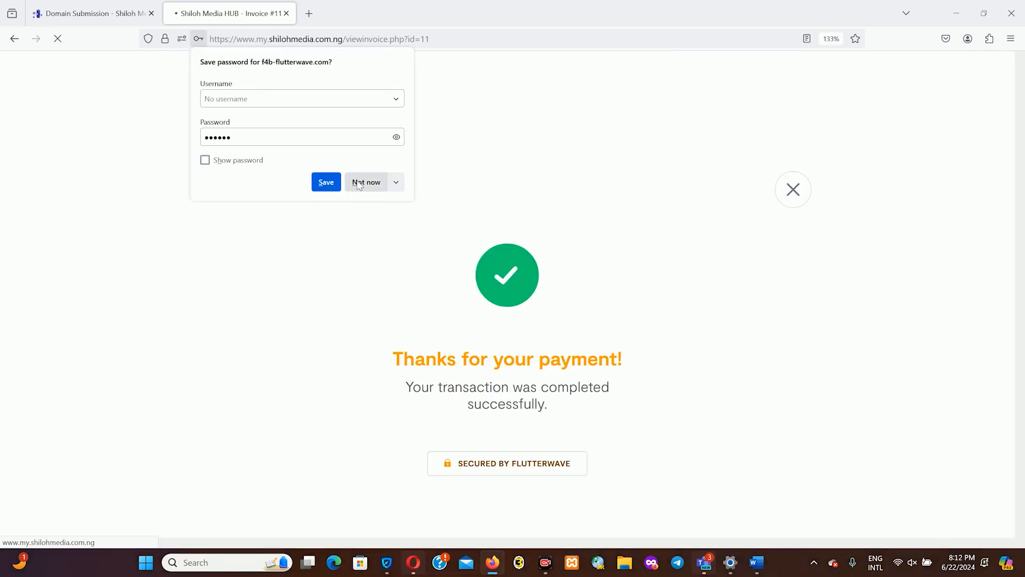
pyautogui.click(360, 183)
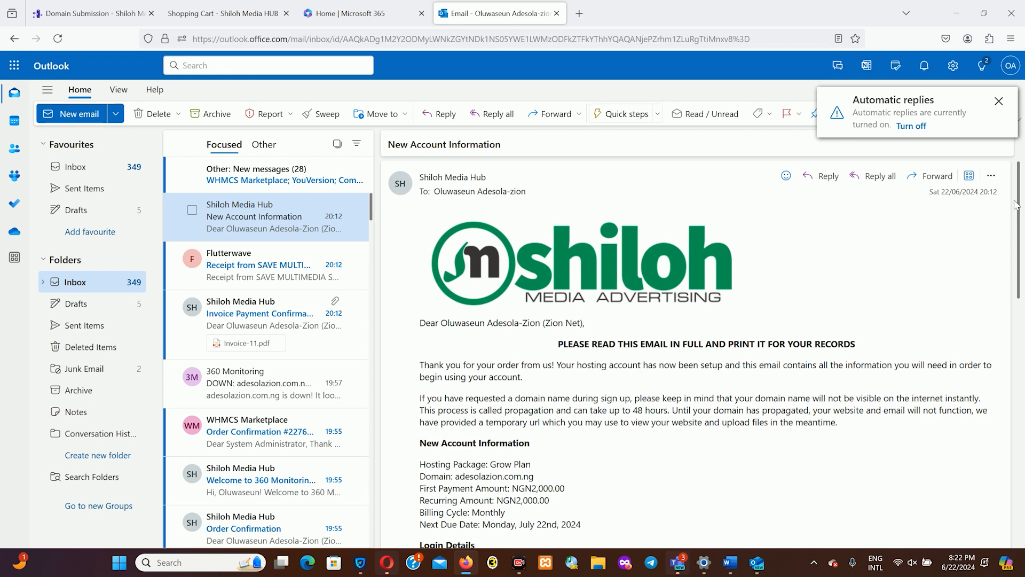
# - Read down the New Account Information email, then open the Flutterwave NGN 6,033.30 receipt
pyautogui.moveTo(1017, 204); pyautogui.dragTo(1023, 278)
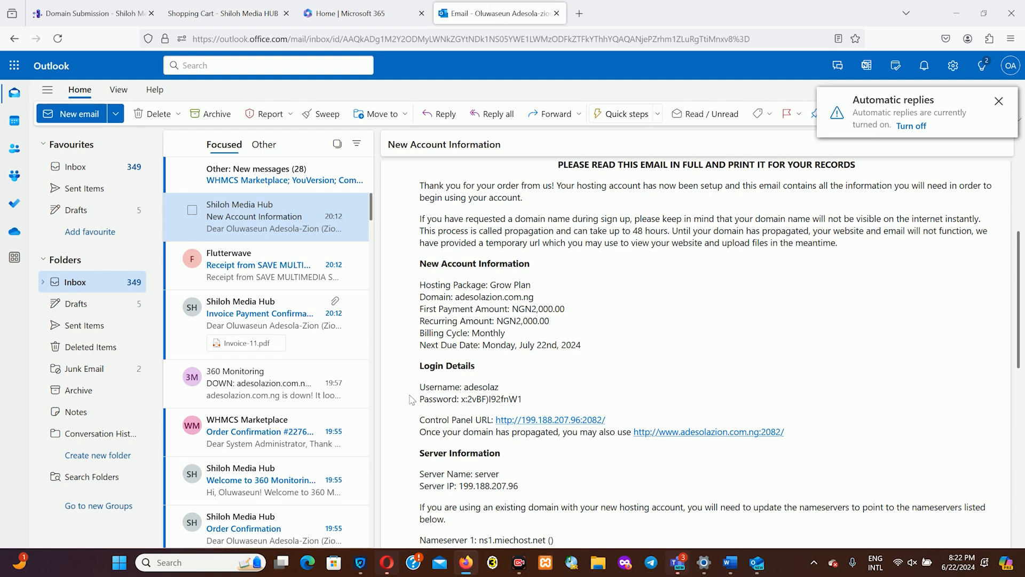
pyautogui.moveTo(1019, 256); pyautogui.dragTo(1018, 288)
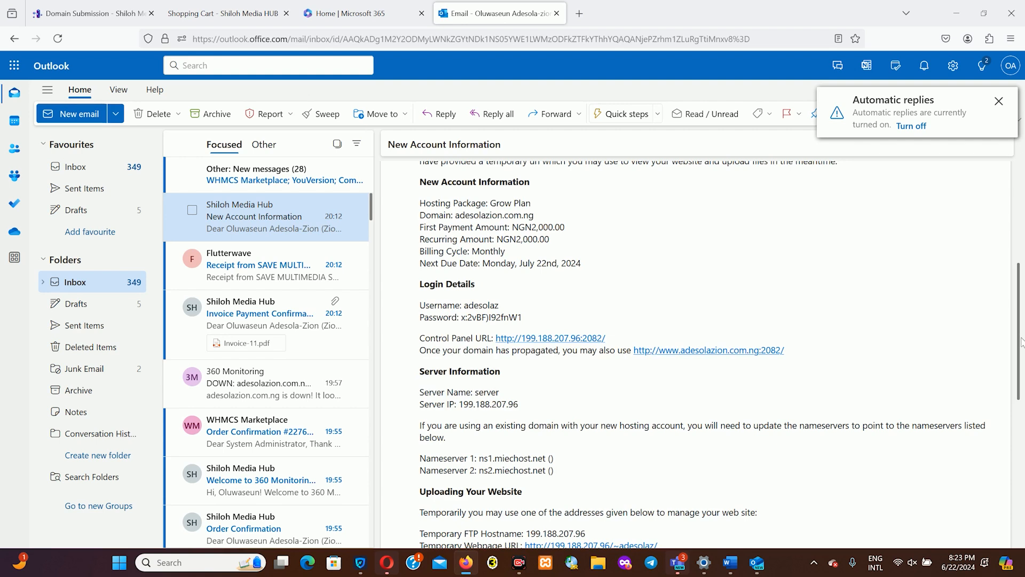
pyautogui.click(319, 278)
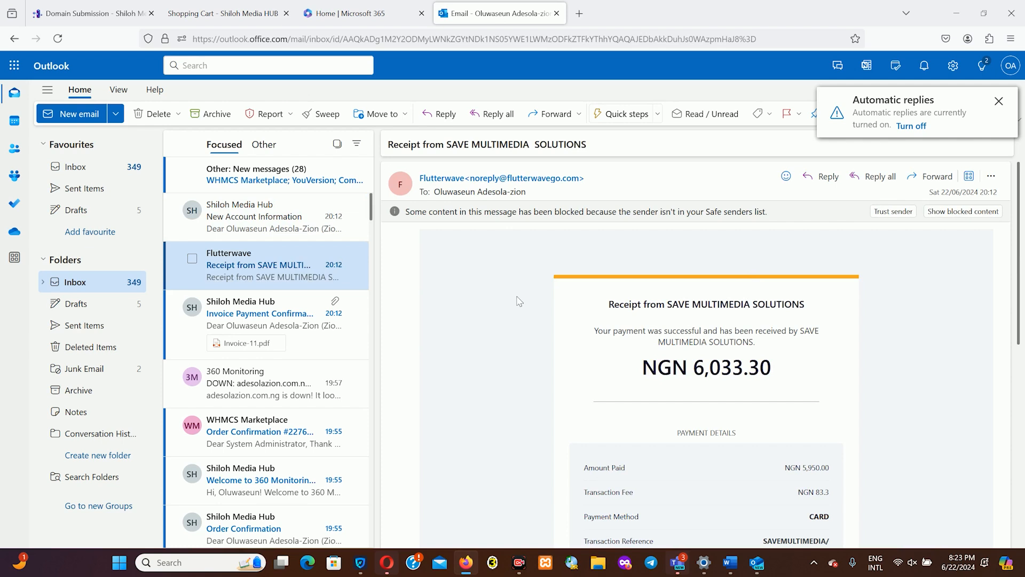
# - Open and read the Invoice Payment Confirmation showing Invoice 11 paid at NGN5,950.00
pyautogui.click(359, 348)
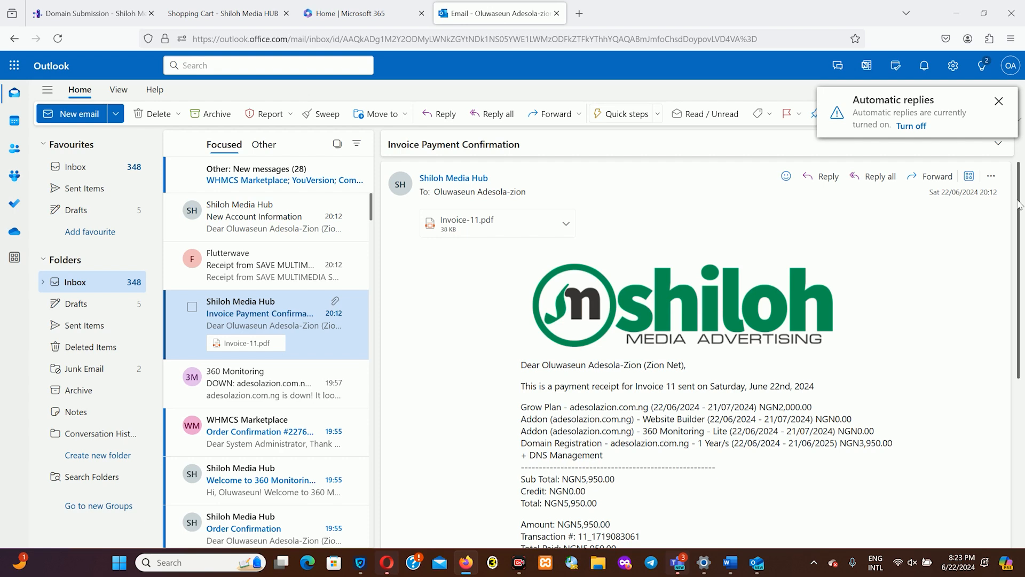
pyautogui.moveTo(1020, 206); pyautogui.dragTo(1020, 227)
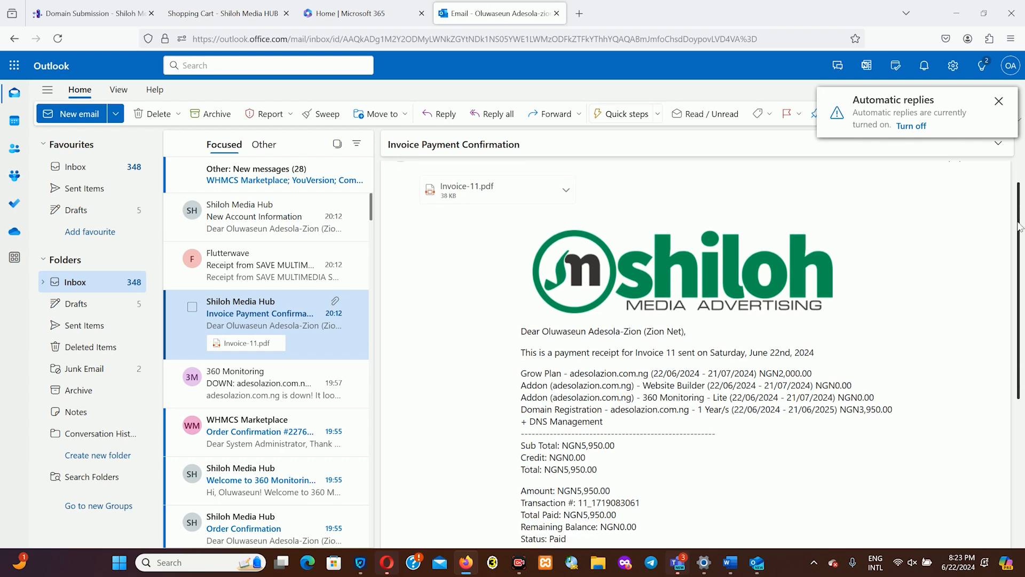
pyautogui.moveTo(1020, 227); pyautogui.dragTo(1023, 289)
pyautogui.scroll(1, 438, 354)
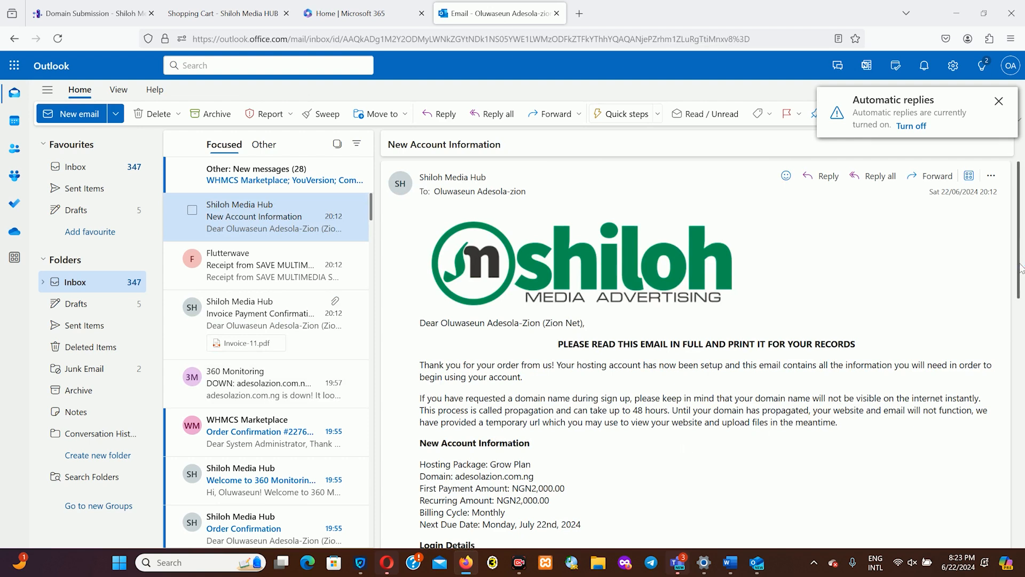
# - Review the account email's server IP 199.188.207.96 and nameservers, then return to Shiloh Media Hub
pyautogui.moveTo(1020, 267); pyautogui.dragTo(1023, 477)
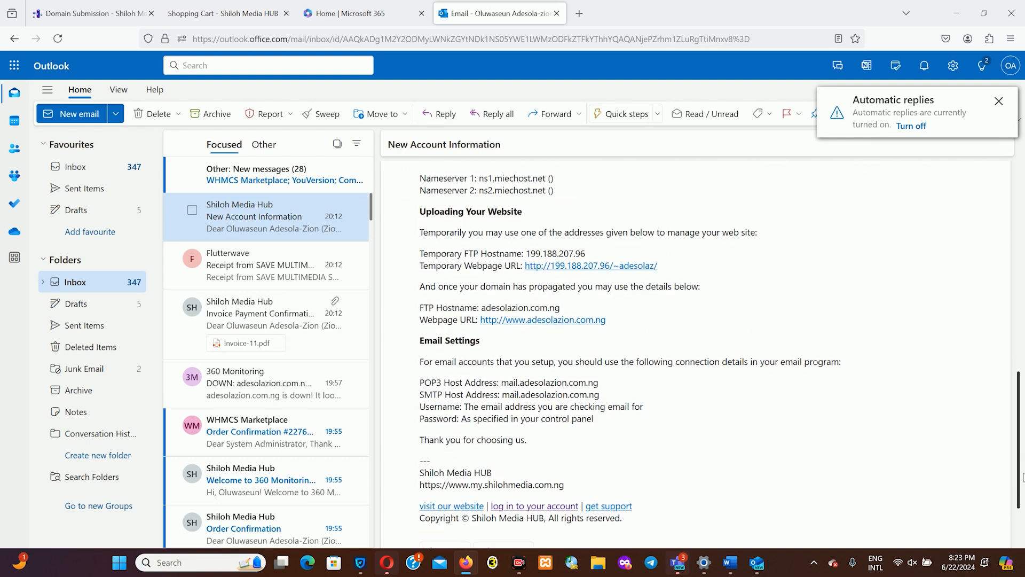
pyautogui.moveTo(1023, 477); pyautogui.dragTo(1021, 435)
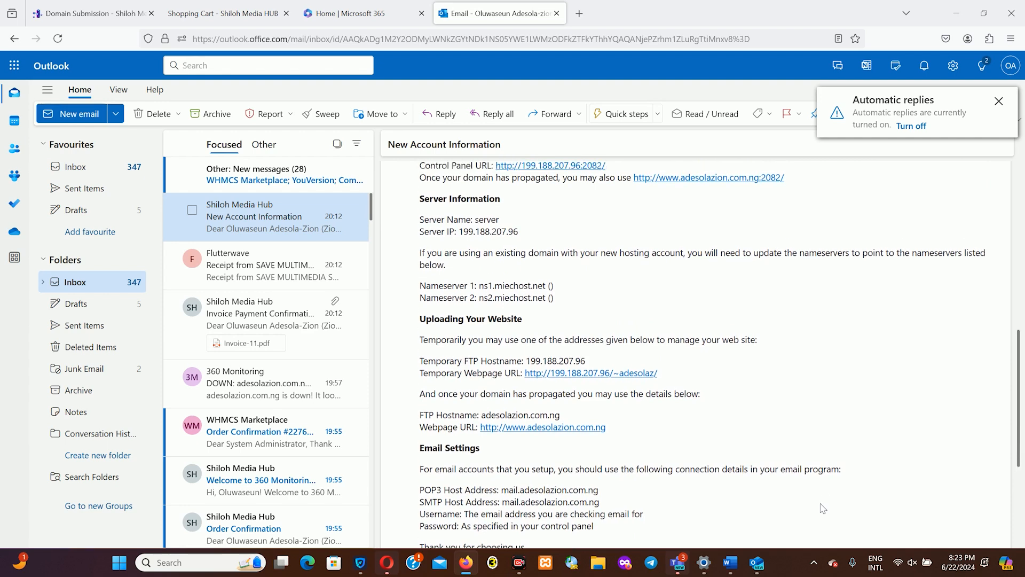
pyautogui.hotkey('ctrl', 'shift', 'Tab')
pyautogui.hotkey('ctrl', 'shift', 'Tab')
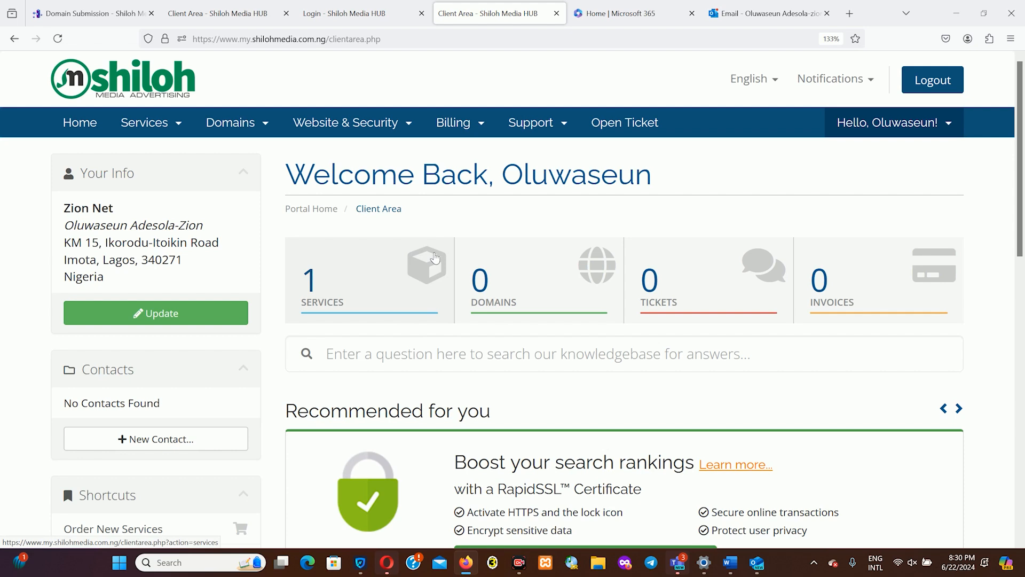
# - From Services, open the Grow Plan for adesolazion.com.ng and log in to its cPanel
pyautogui.click(436, 258)
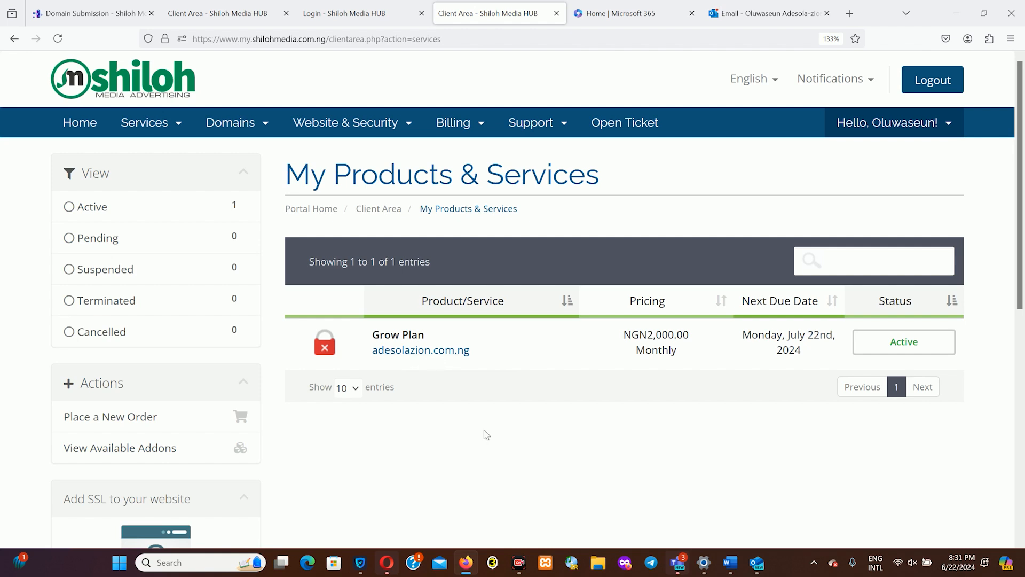
pyautogui.click(390, 340)
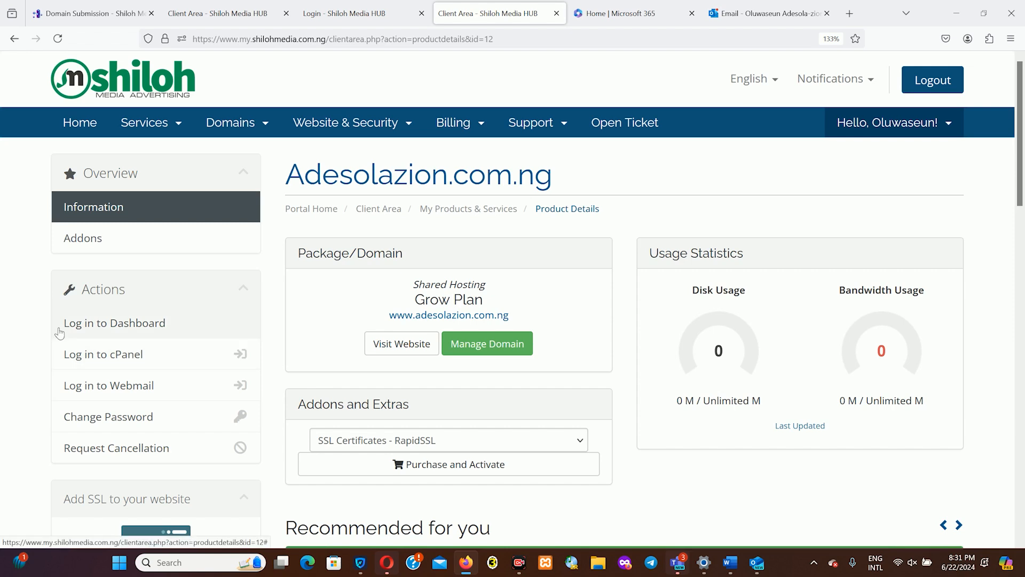
pyautogui.click(111, 355)
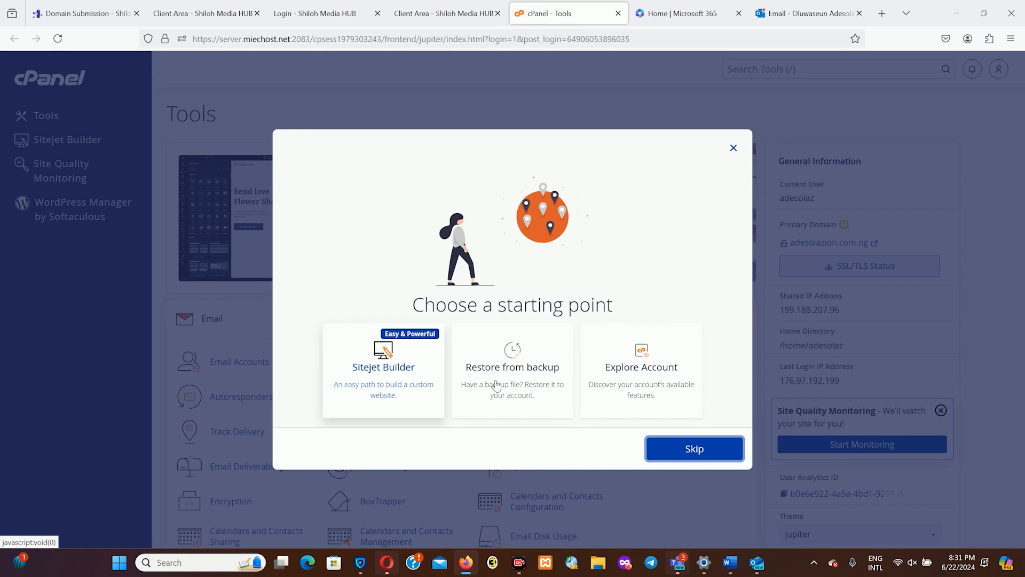
# - Skip the 'Choose a starting point' prompt and scroll through the cPanel Tools page
pyautogui.click(701, 450)
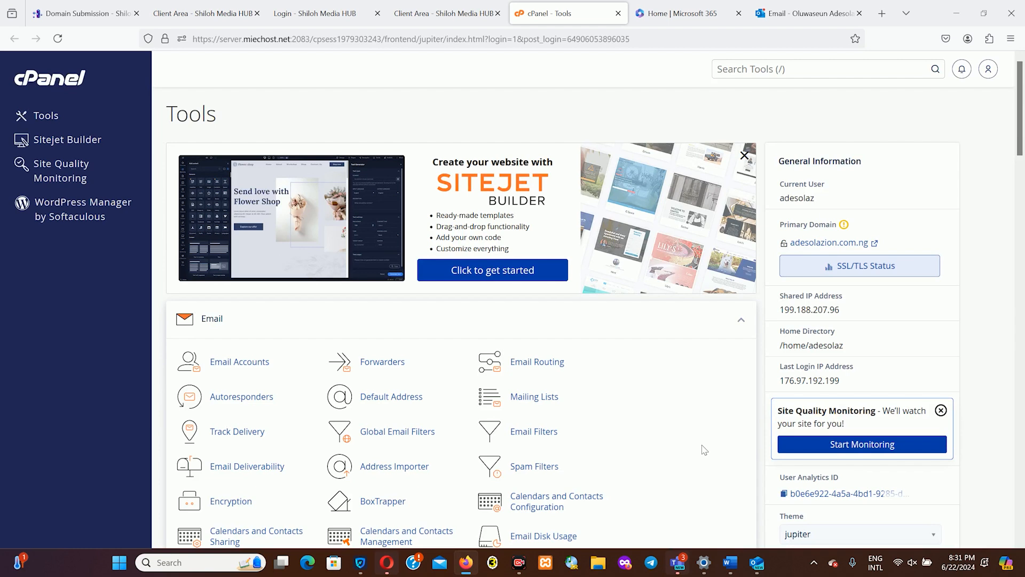
pyautogui.moveTo(1020, 118)
pyautogui.mouseDown()
pyautogui.moveTo(1023, 311)
pyautogui.moveTo(1023, 107)
pyautogui.mouseUp()
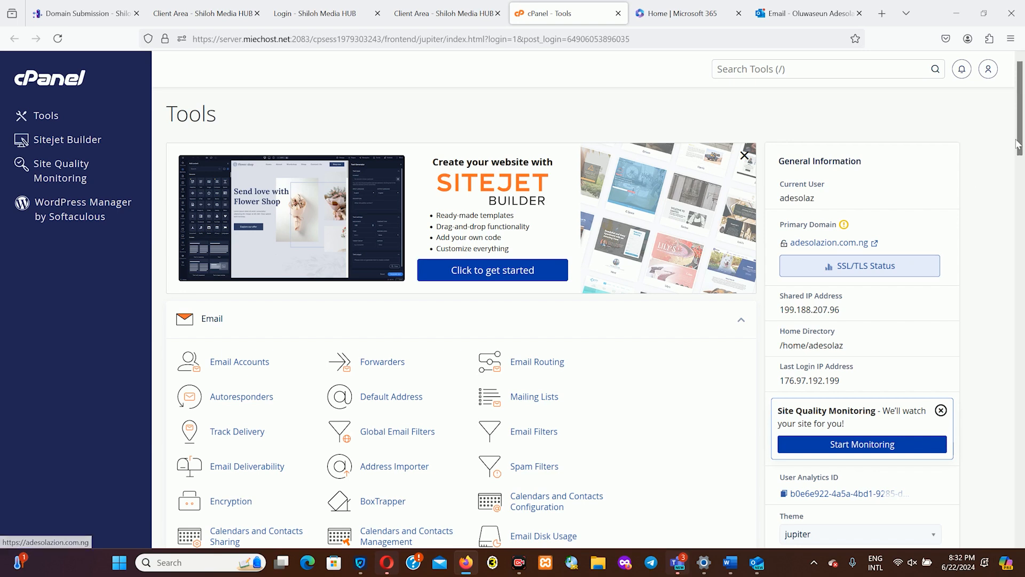
pyautogui.moveTo(1023, 112); pyautogui.dragTo(1013, 302)
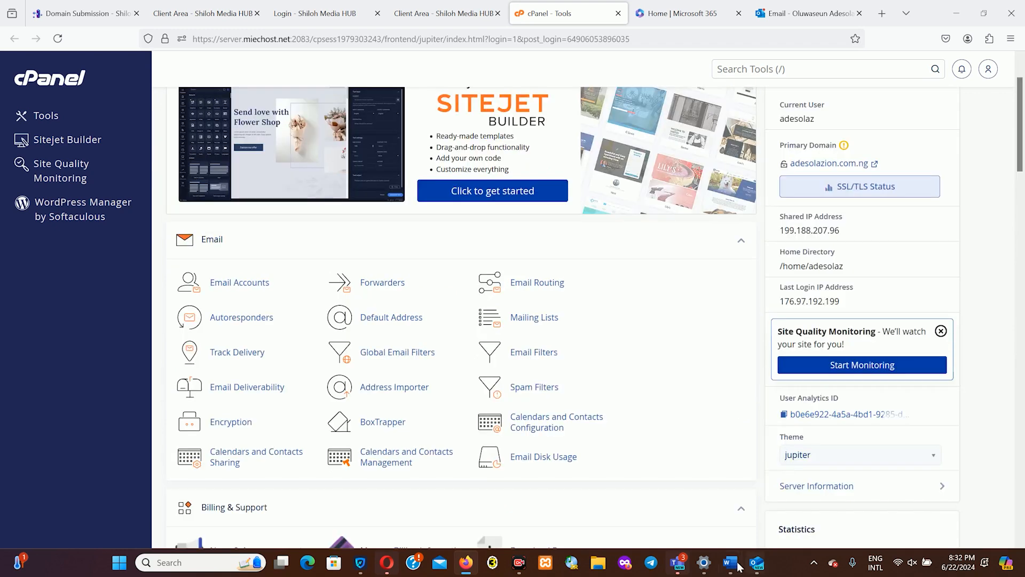
pyautogui.moveTo(730, 563)
pyautogui.moveTo(844, 497)
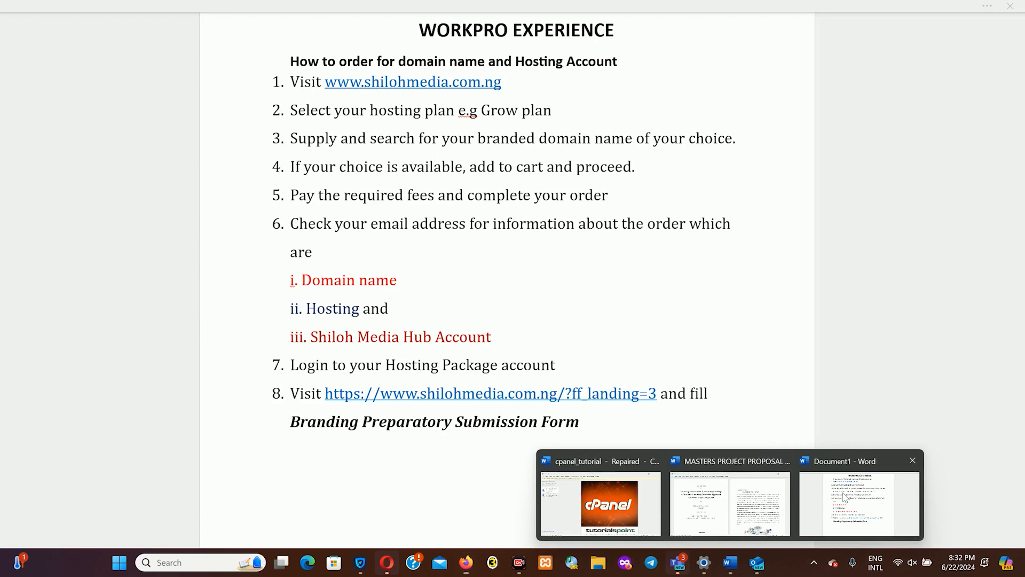
# - Check the WORKPRO EXPERIENCE instructions in Word, then return to the cPanel browser tab
pyautogui.click(844, 496)
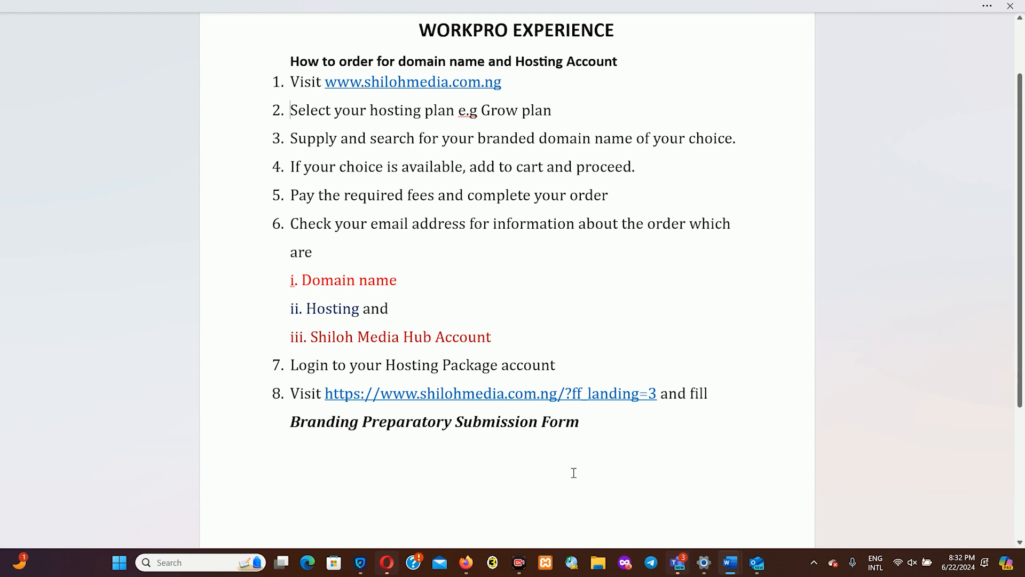
pyautogui.click(466, 563)
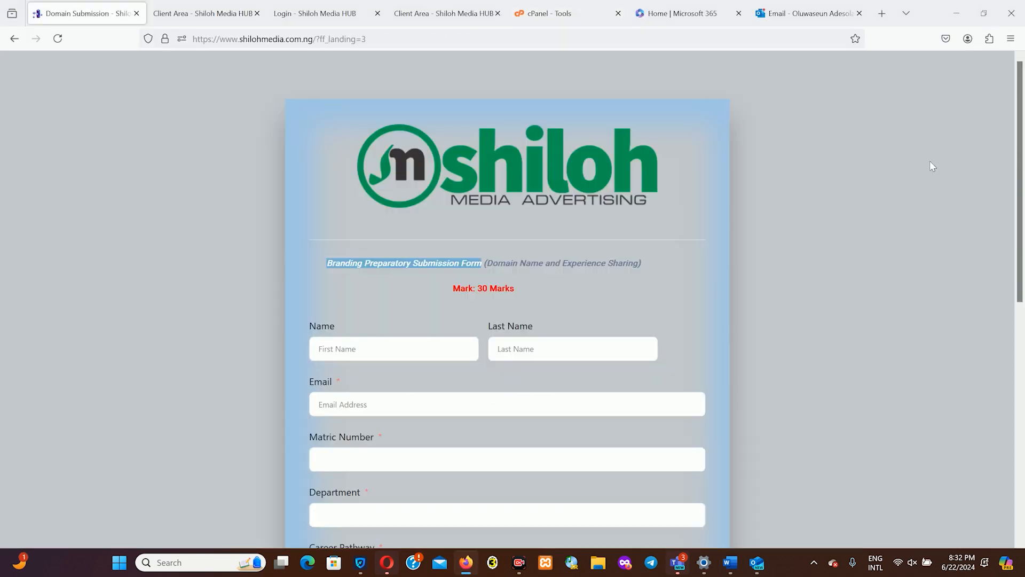
# - Open the Branding Preparatory Submission Form and enter the student's first name, last name and e-mail
pyautogui.click(770, 246)
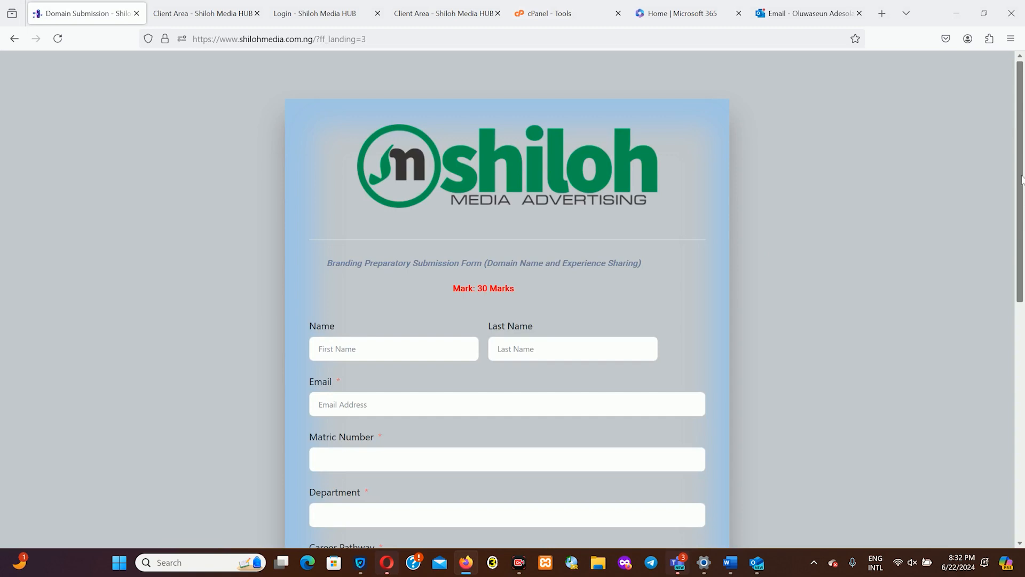
pyautogui.moveTo(1021, 179); pyautogui.dragTo(1022, 187)
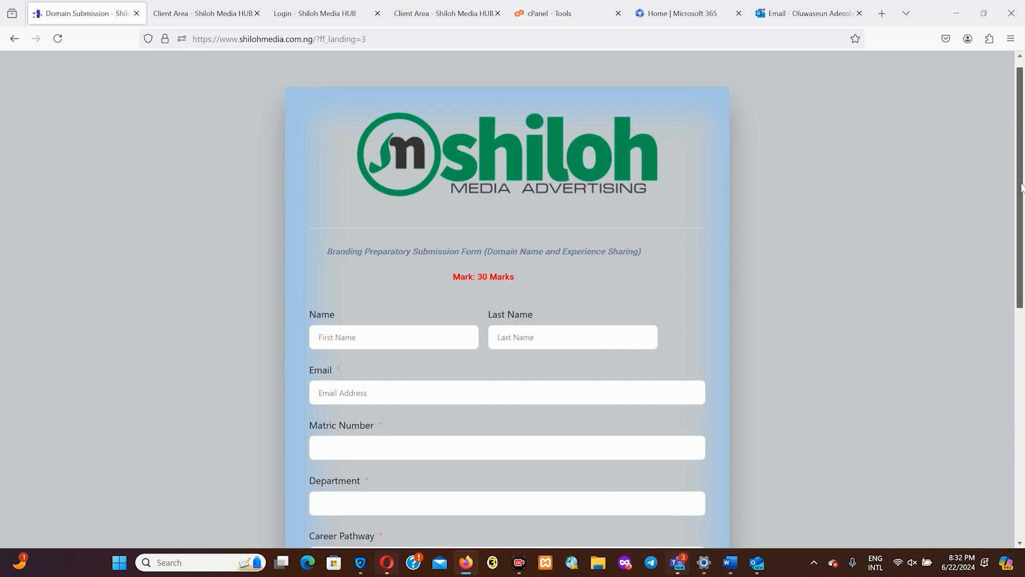
pyautogui.moveTo(1021, 186); pyautogui.dragTo(1022, 227)
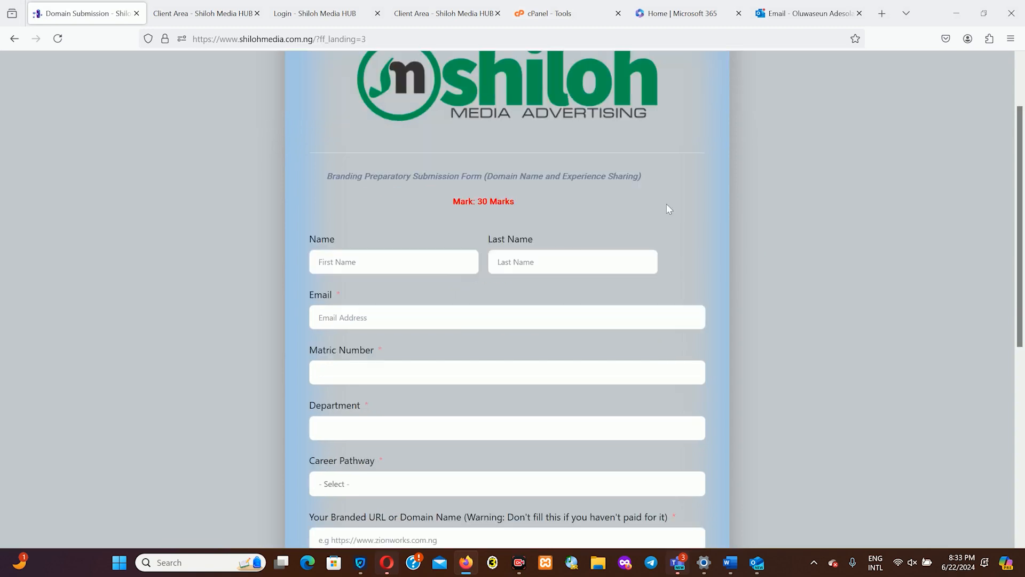
pyautogui.click(363, 261)
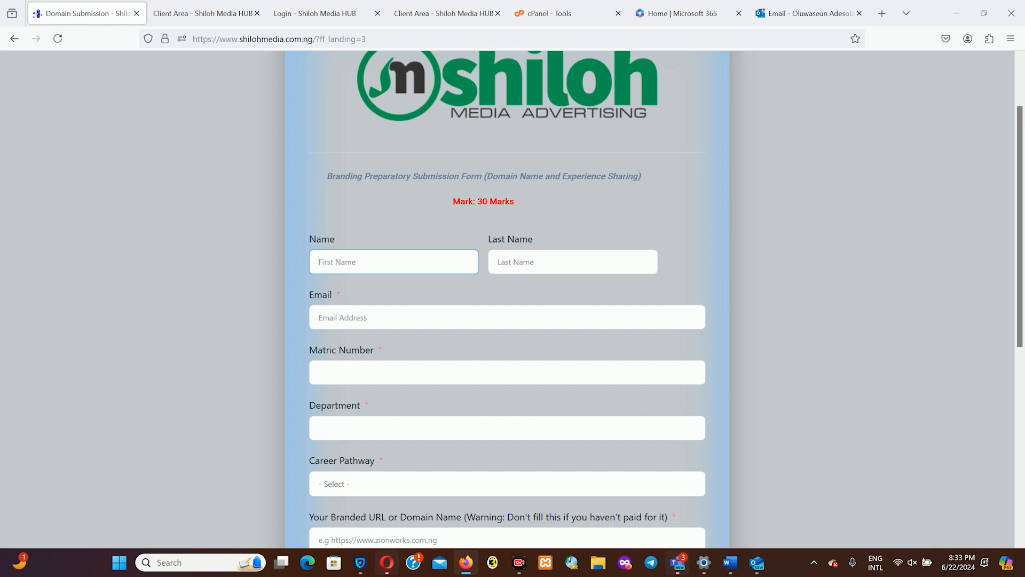
pyautogui.click(564, 262)
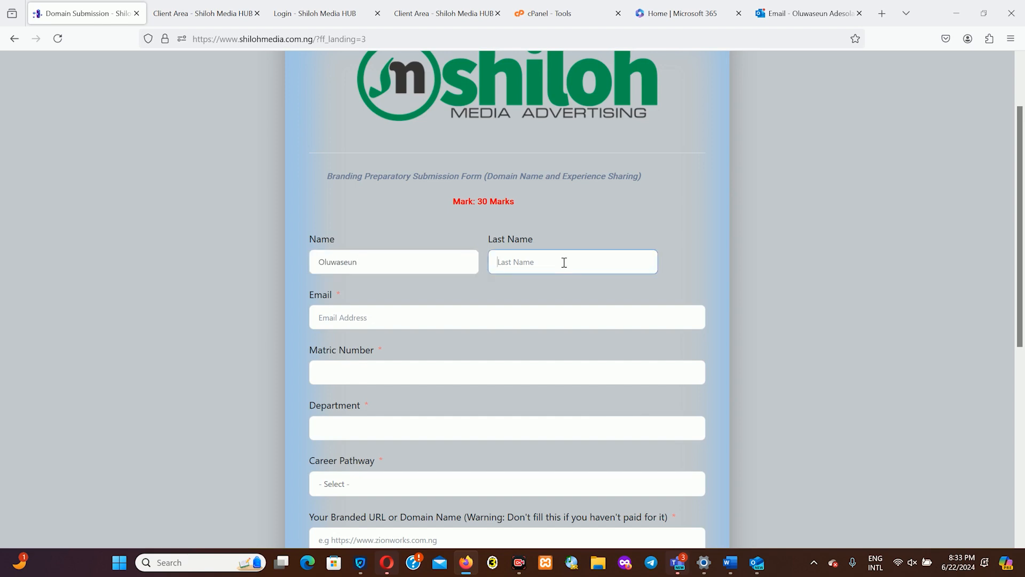
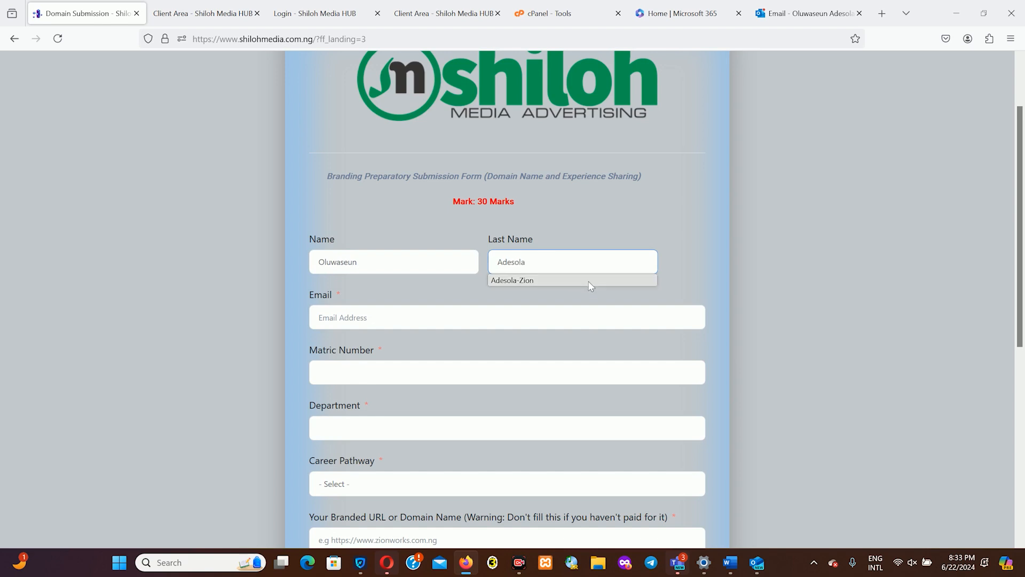
pyautogui.click(588, 285)
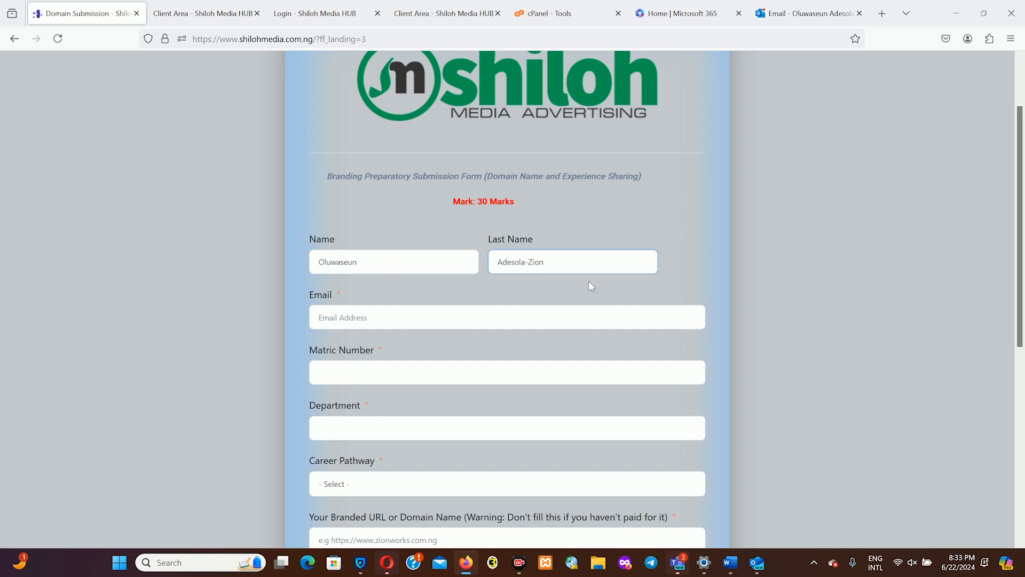
pyautogui.click(358, 319)
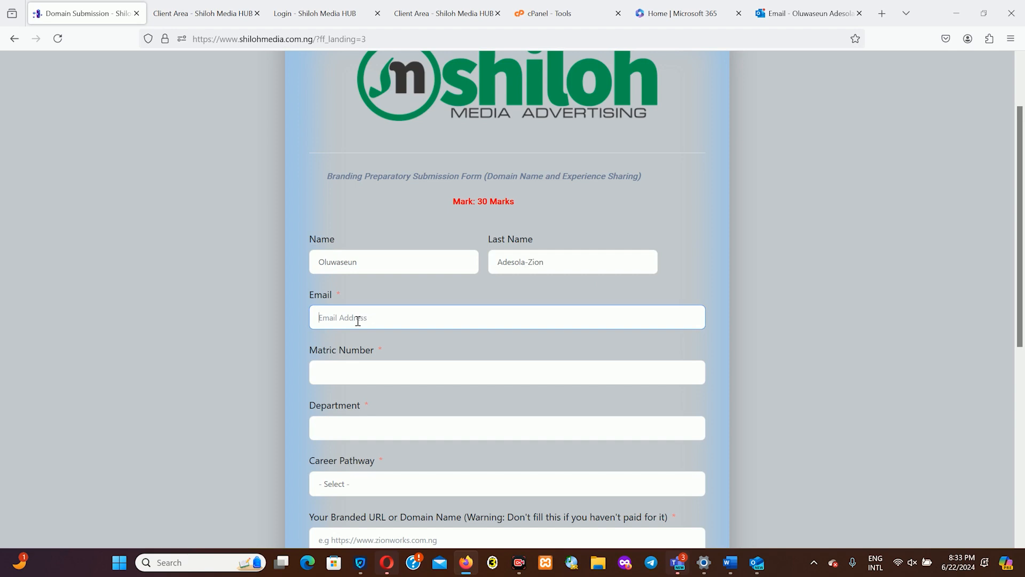
pyautogui.write('adesola')
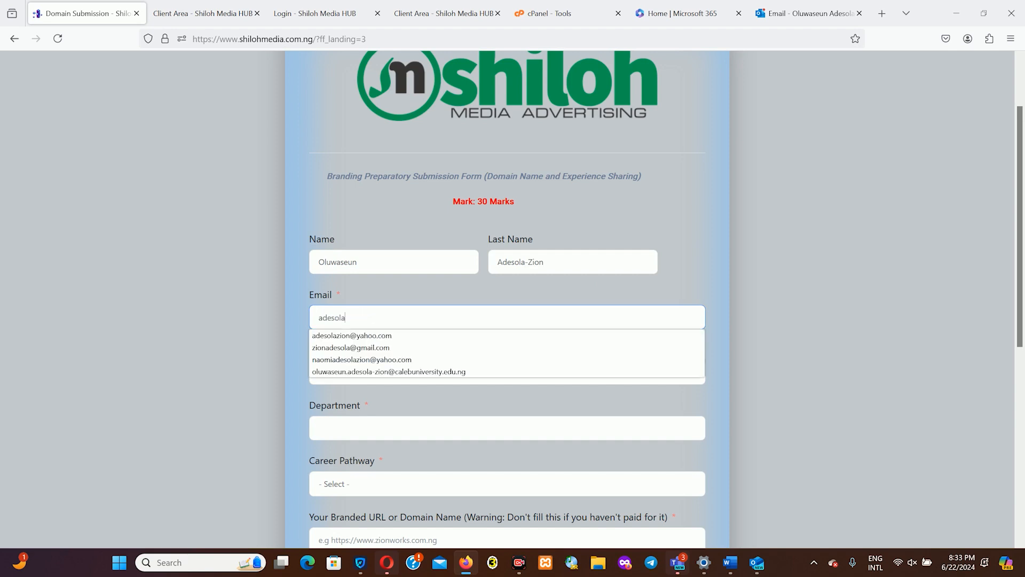
pyautogui.click(359, 336)
# - Enter the matric number, department Chemistry and Social Media Management career pathway
pyautogui.click(369, 374)
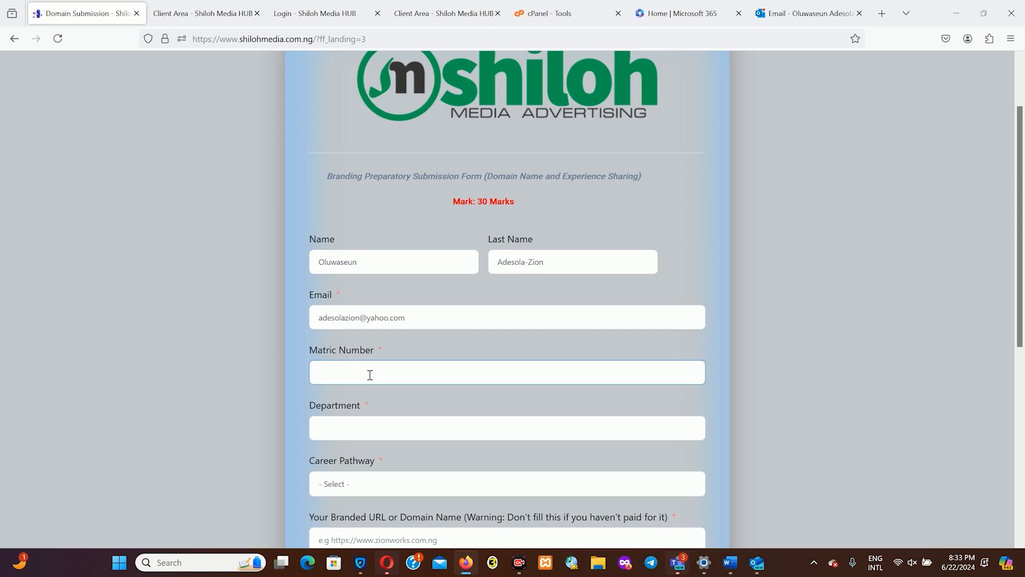
pyautogui.click(394, 433)
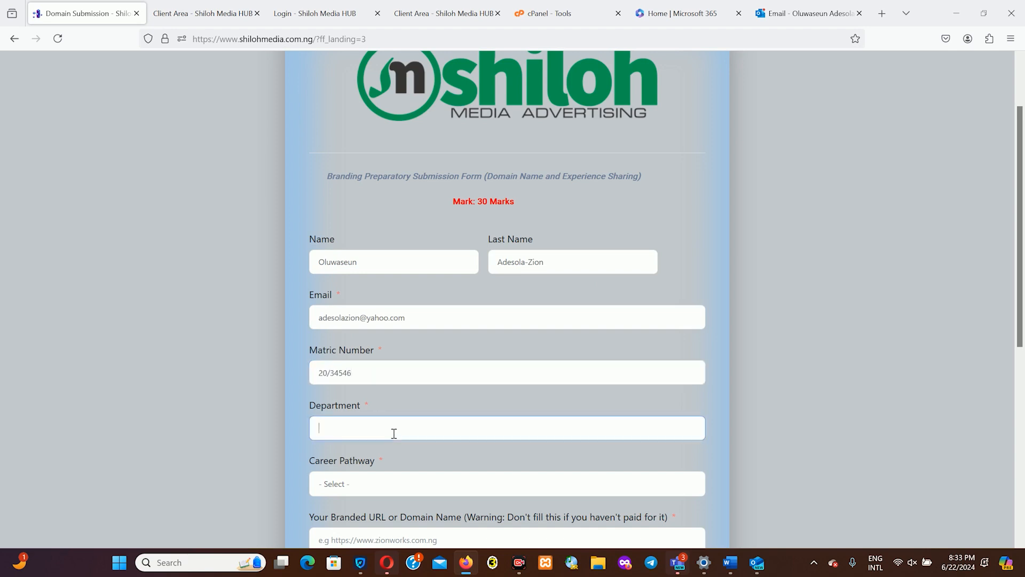
pyautogui.write('Chemistry')
pyautogui.click(425, 485)
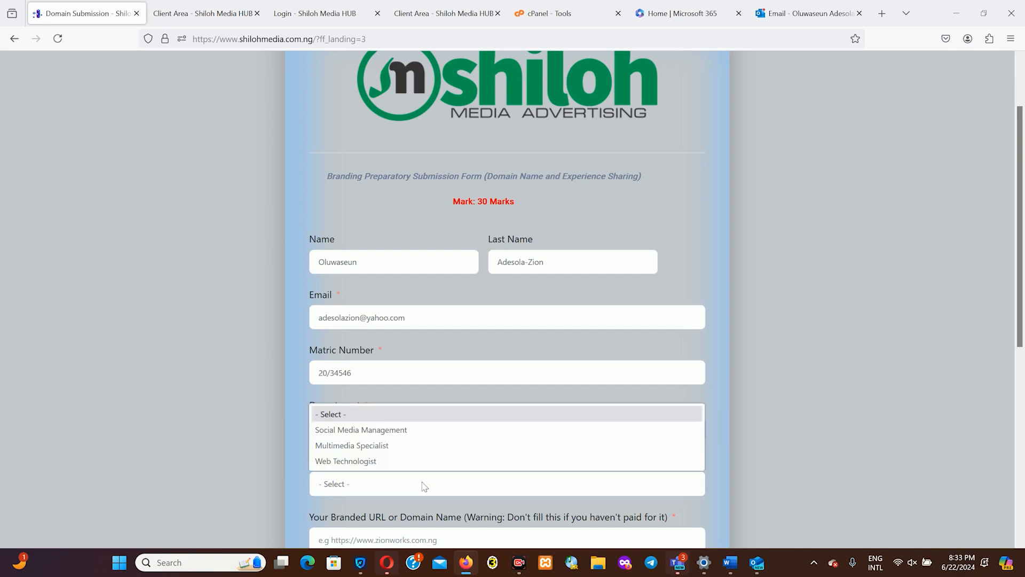
pyautogui.click(361, 430)
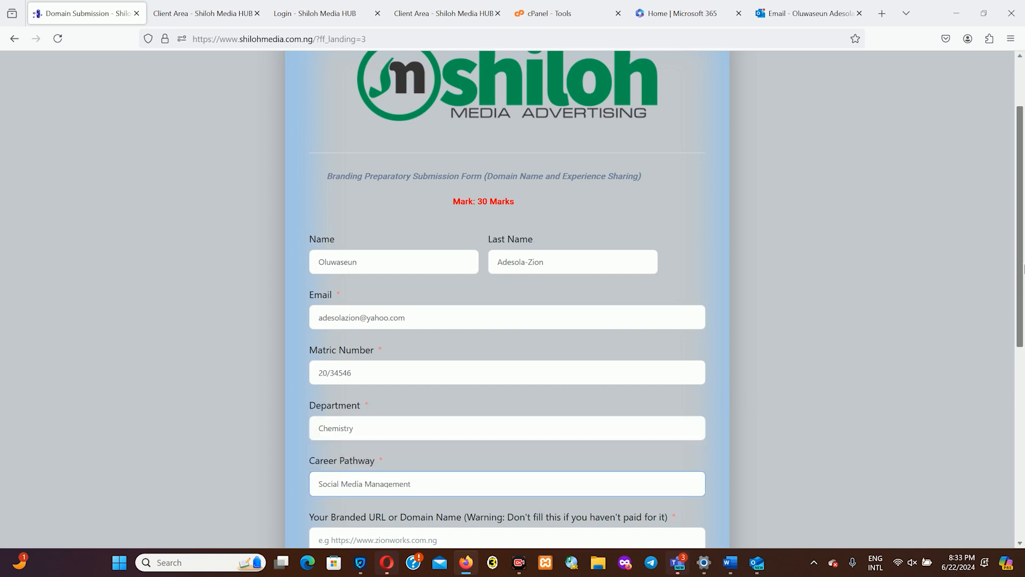
pyautogui.scroll(-5, 1022, 385)
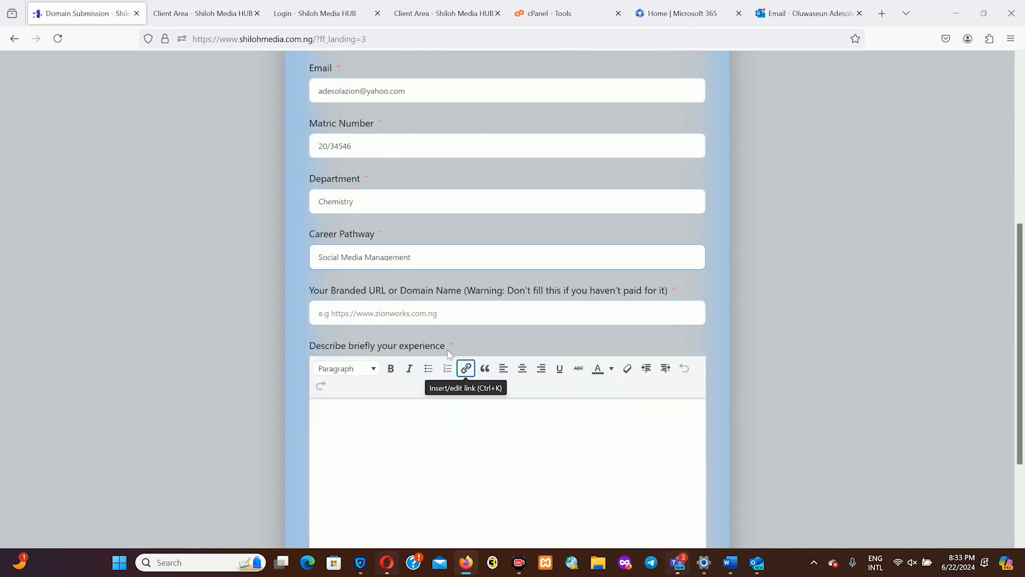
pyautogui.click(429, 312)
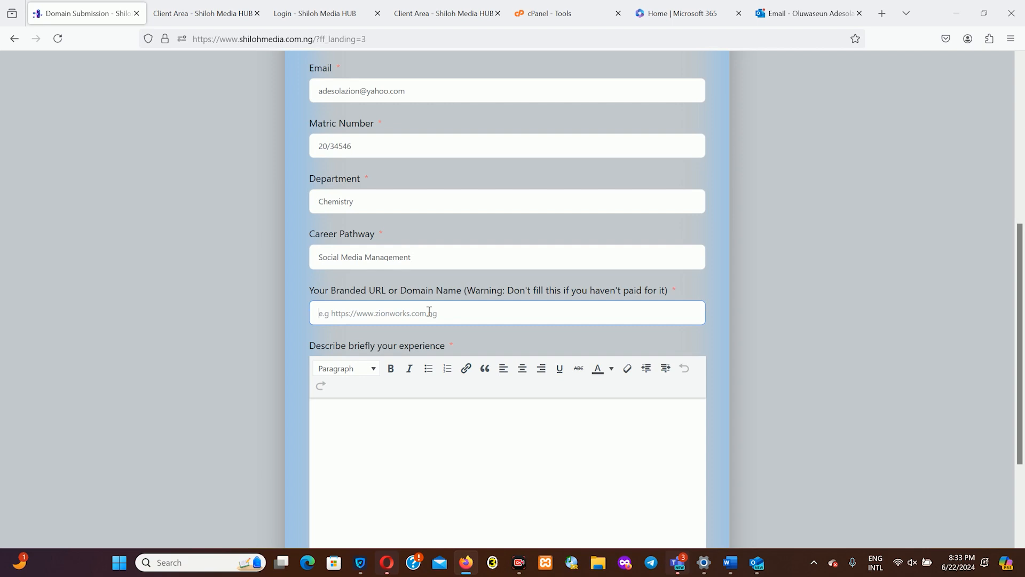
pyautogui.write('https')
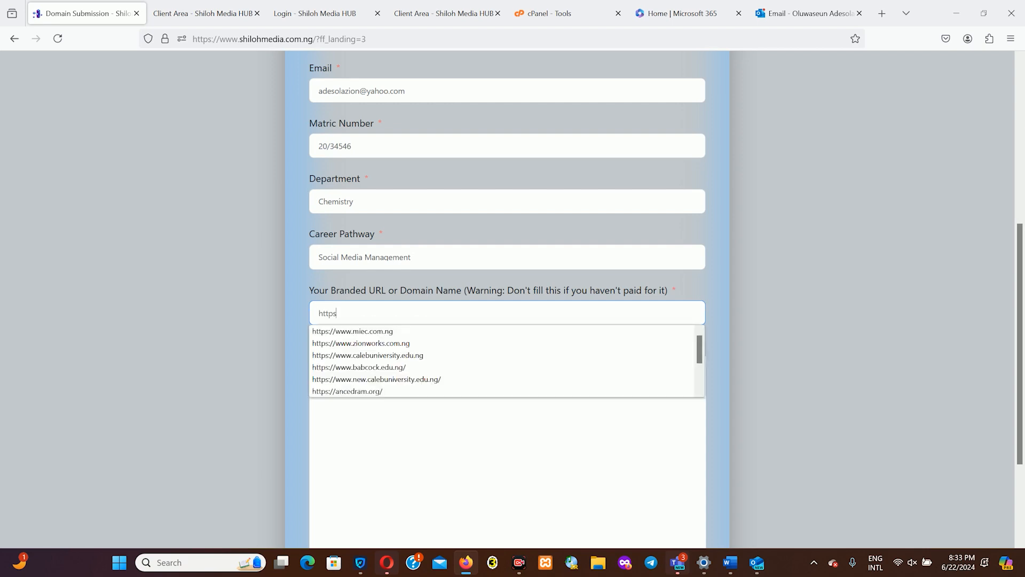
pyautogui.write('://www.adesolaz')
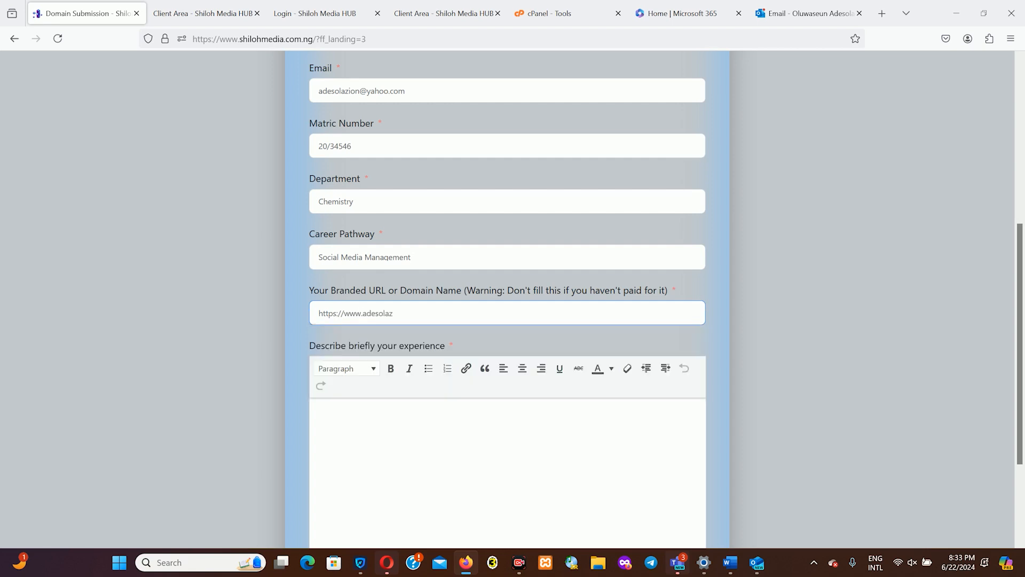
pyautogui.write('ion.com.ng')
# - Write the experience description about ordering the domain name and hosting account, correcting typos
pyautogui.click(434, 420)
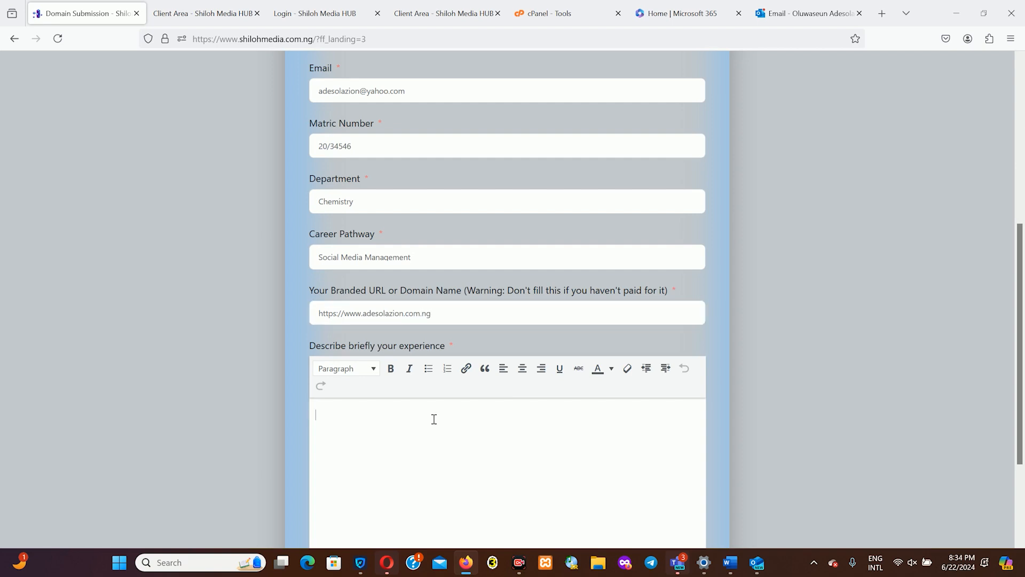
pyautogui.write('I had a wonderful experience from ')
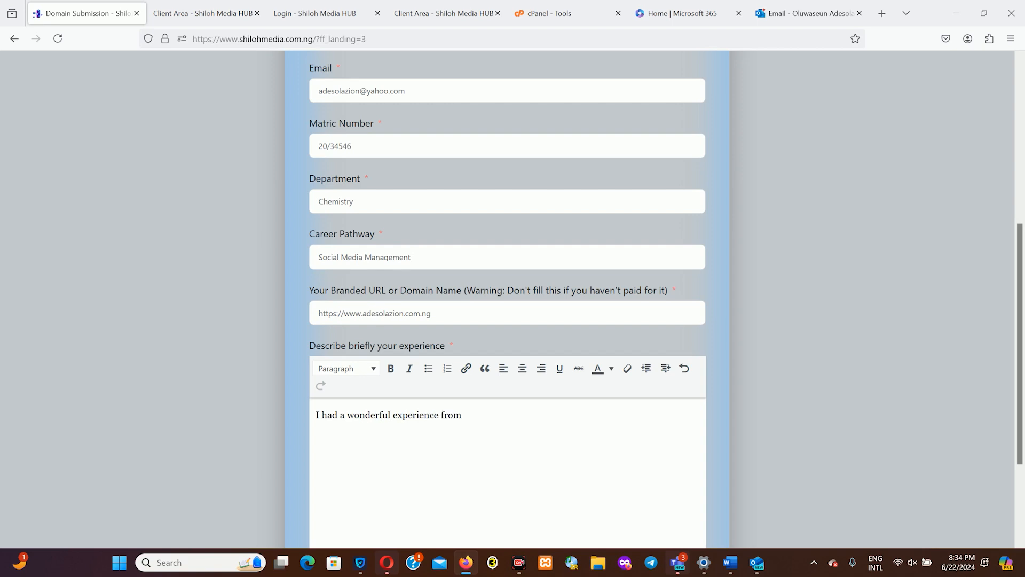
pyautogui.write('visiting shilohmedia.co')
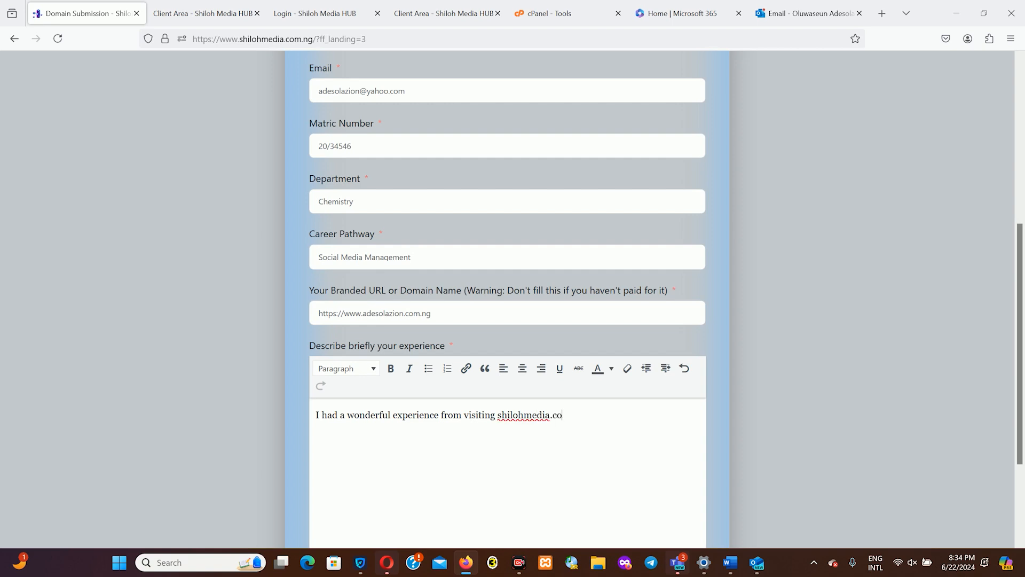
pyautogui.write('m.ng till making my domai')
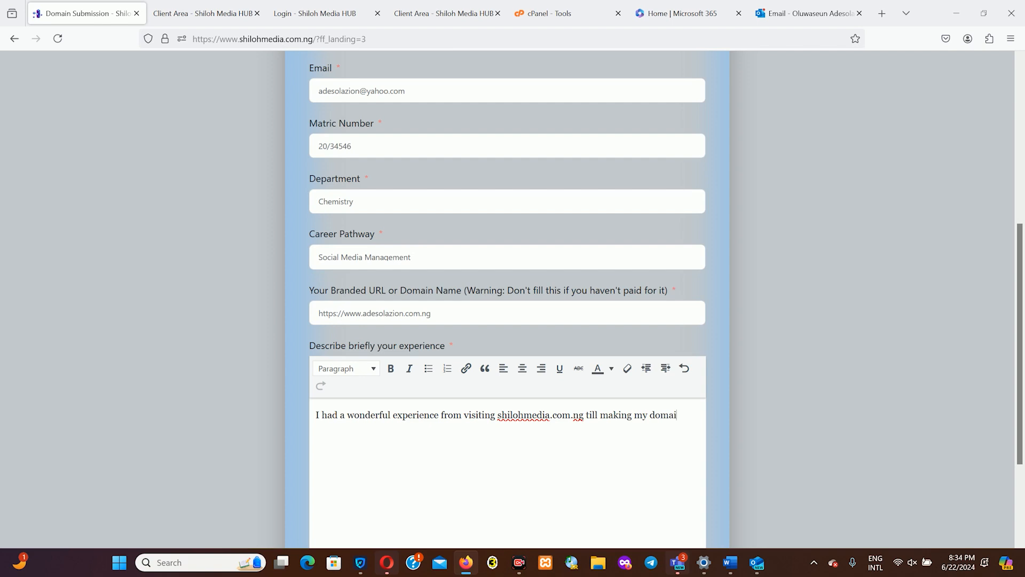
pyautogui.write('n name oder')
pyautogui.press('BackSpace')
pyautogui.press('BackSpace')
pyautogui.press('BackSpace')
pyautogui.write('rder. I')
pyautogui.write(' t')
pyautogui.press('BackSpace')
pyautogui.press('BackSpace')
pyautogui.write('t')
pyautogui.press('BackSpace')
pyautogui.press('BackSpace')
pyautogui.write('The experience thought')
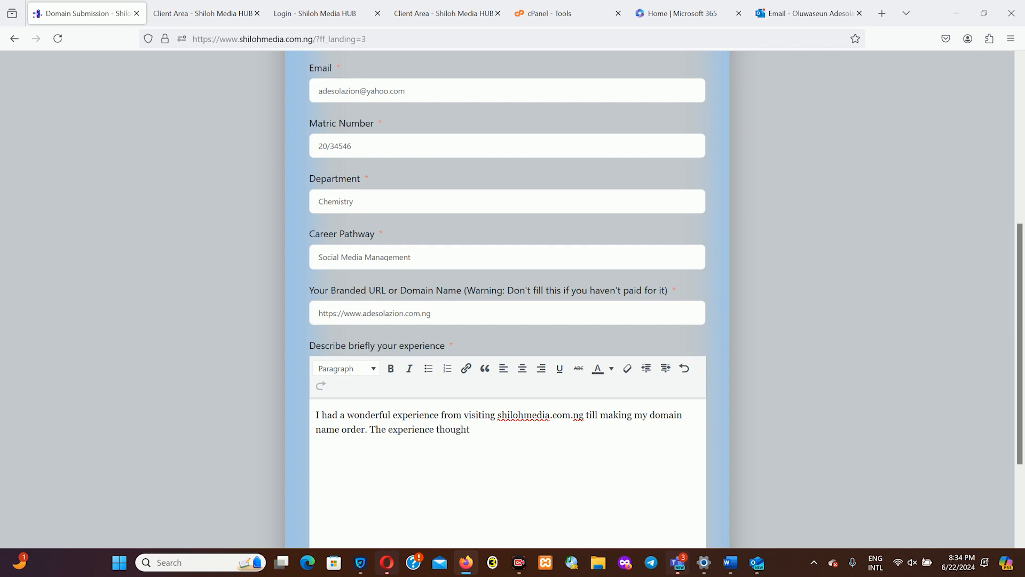
pyautogui.write(' me how to make order for doma')
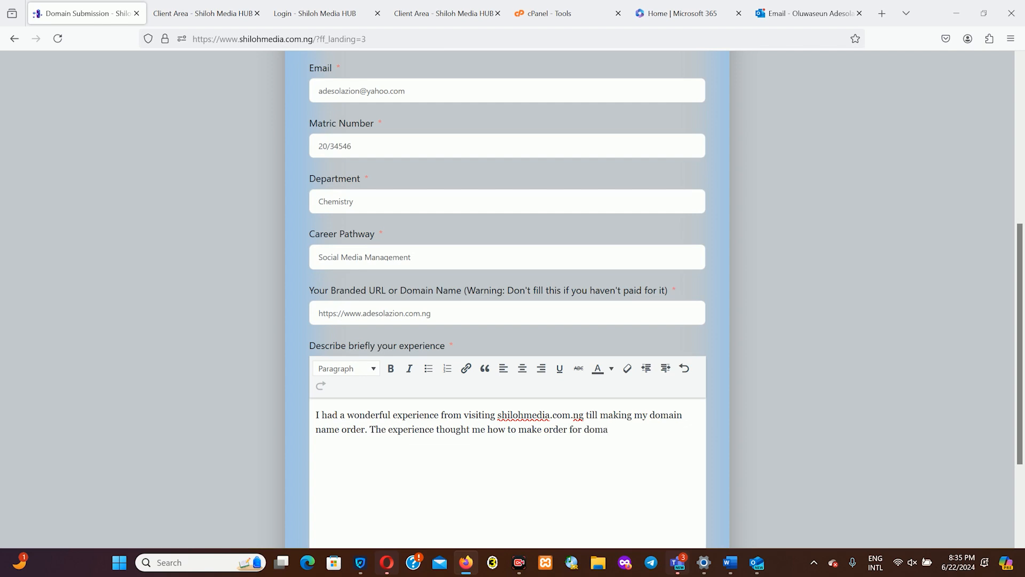
pyautogui.write('in na')
pyautogui.write('me')
pyautogui.write('=')
pyautogui.write('an')
pyautogui.write('d hosti')
pyautogui.write('ng')
pyautogui.write('.')
pyautogui.write('ccount')
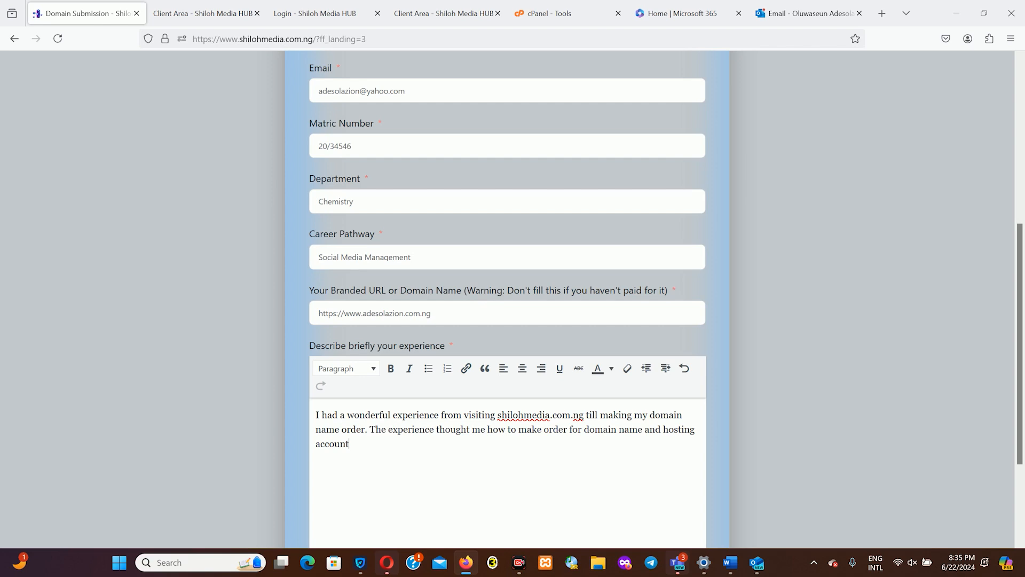